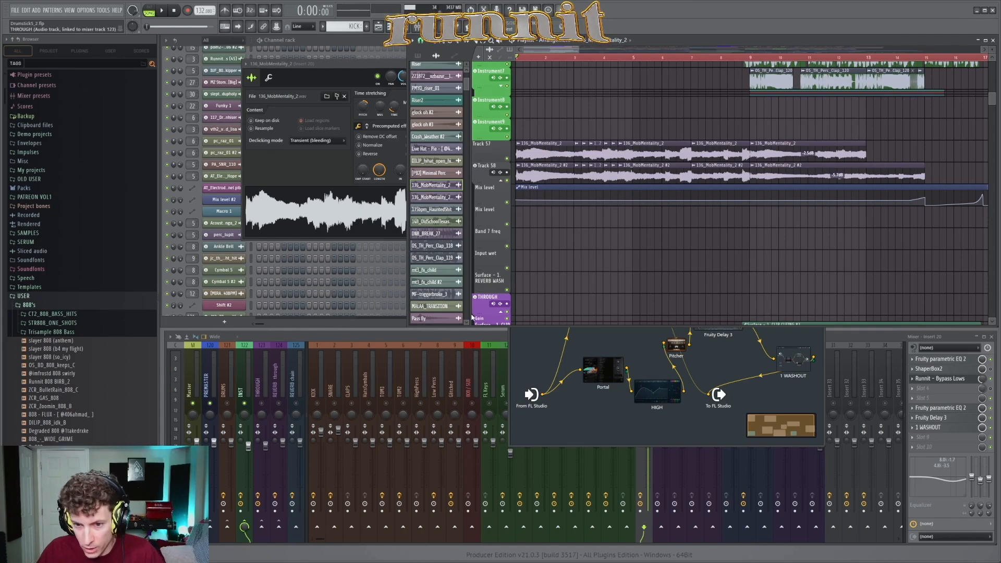
Step: Play the arrangement from the start through the MobMentality clips, then stop playback
click(466, 338)
key(space)
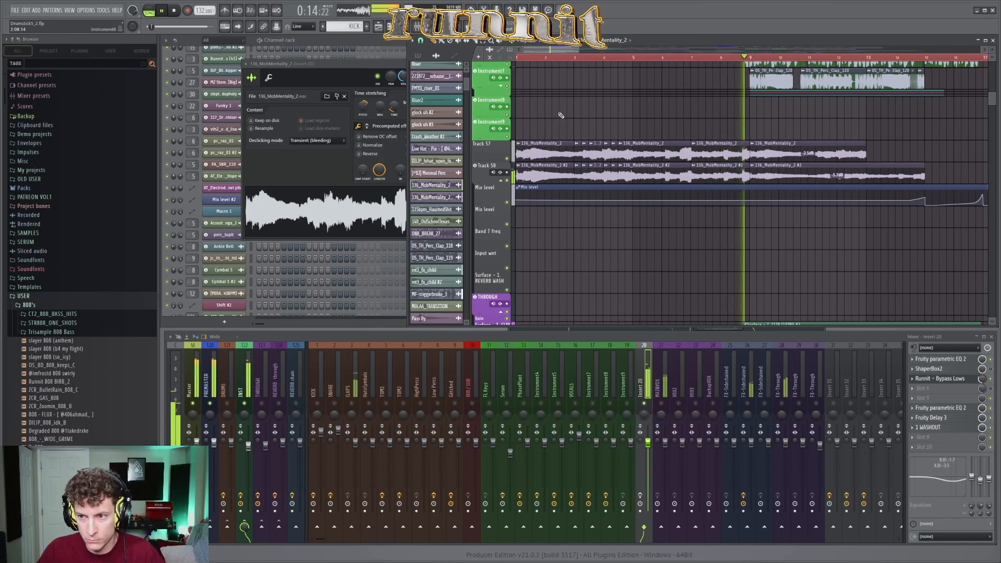
key(space)
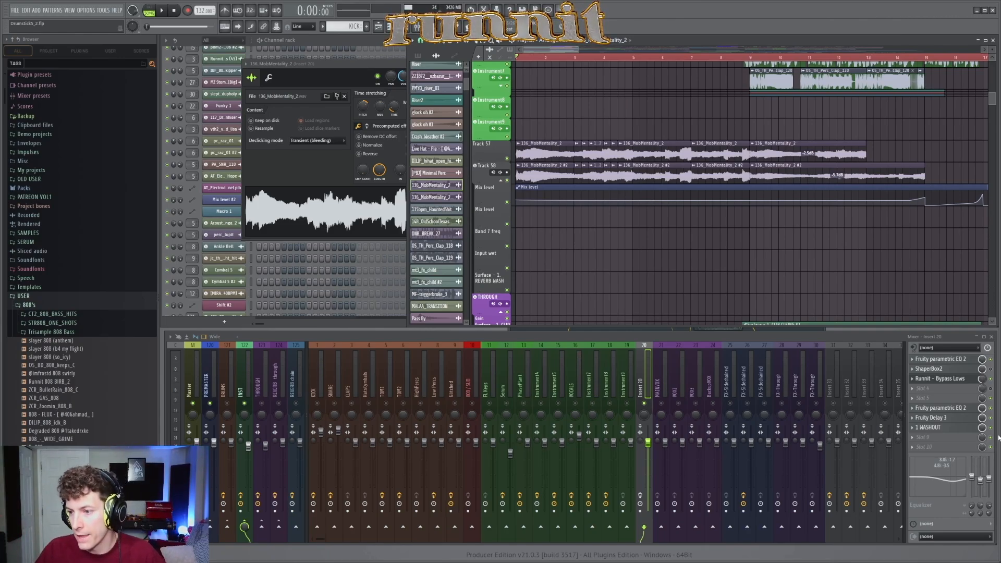
Step: Open the Runnit - Bypass Lows patch on Insert 20, enlarge its window, and move the LOW EQ node below the HIGH node
click(961, 379)
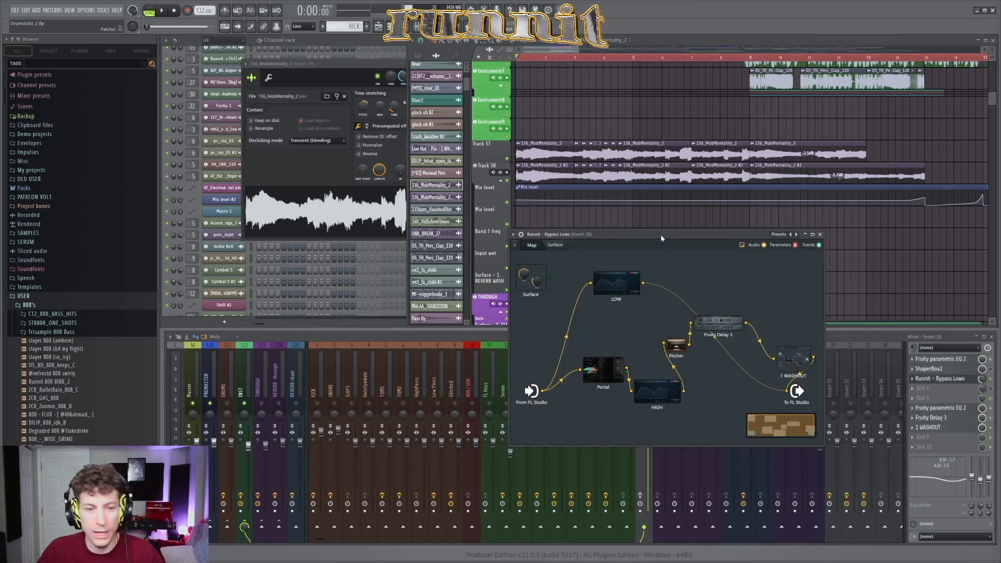
drag(661, 234, 612, 165)
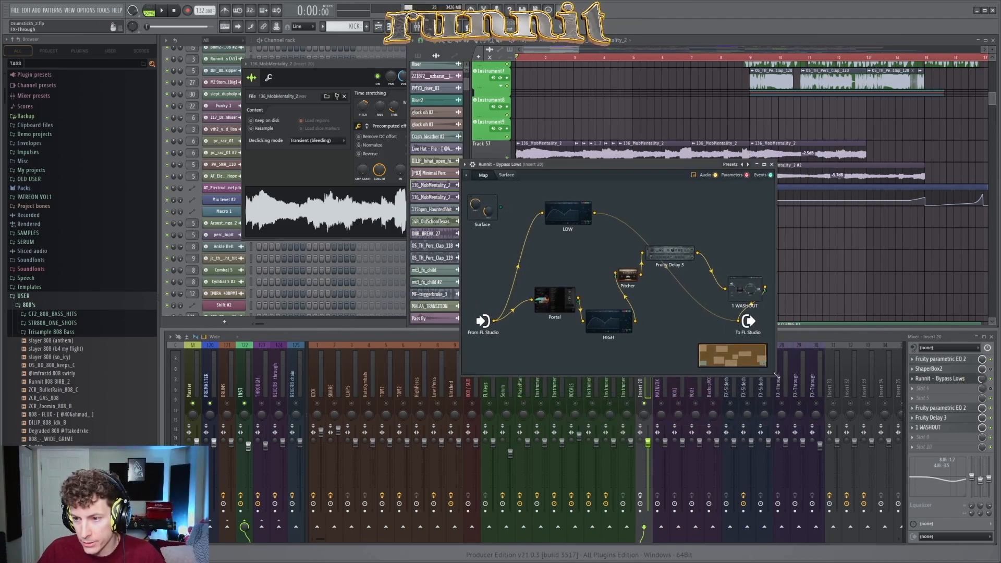
drag(776, 376, 812, 379)
drag(565, 214, 565, 346)
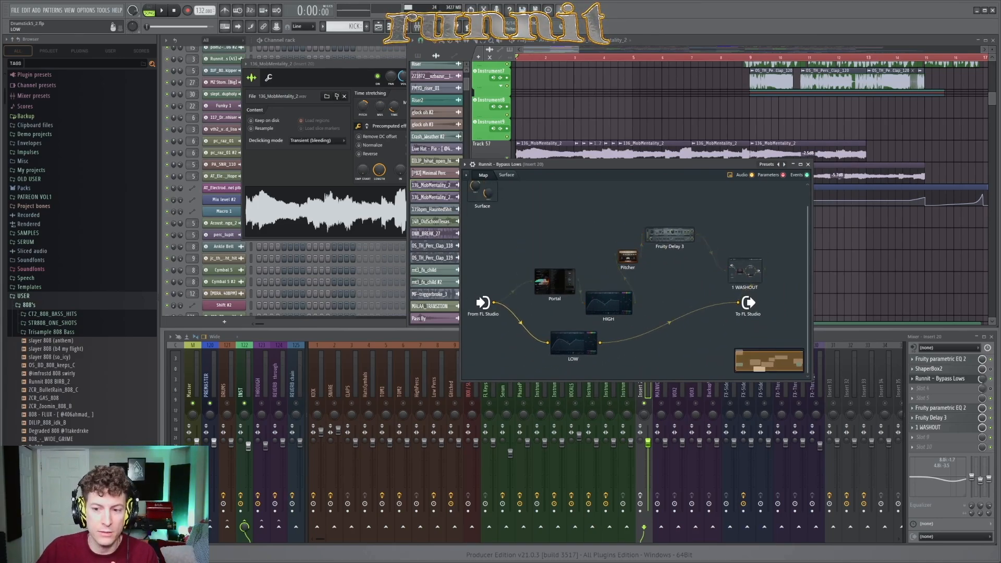
Step: Inspect the LOW EQ curve and the Portal grain settings inside the patch, then close the patch
double_click(567, 351)
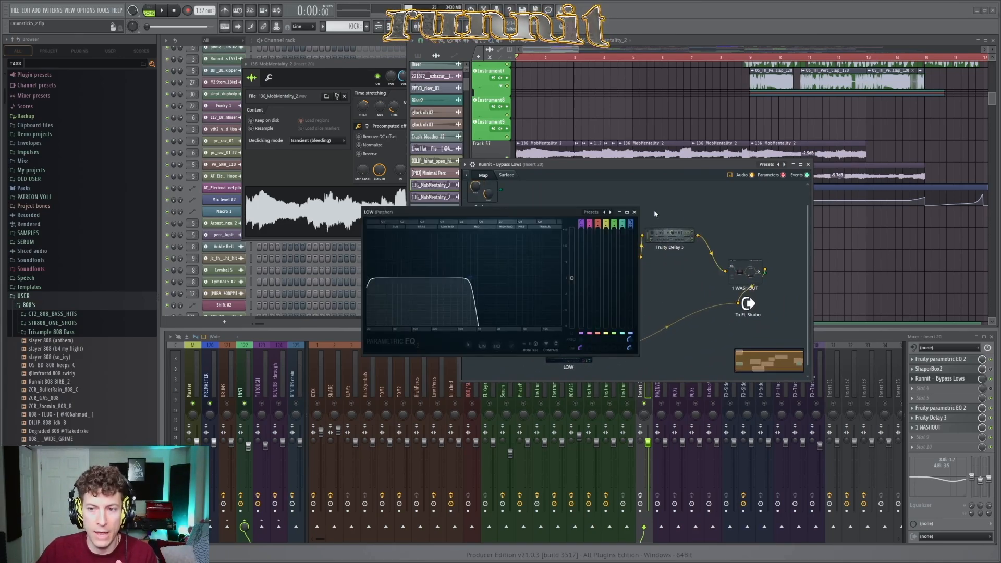
click(634, 212)
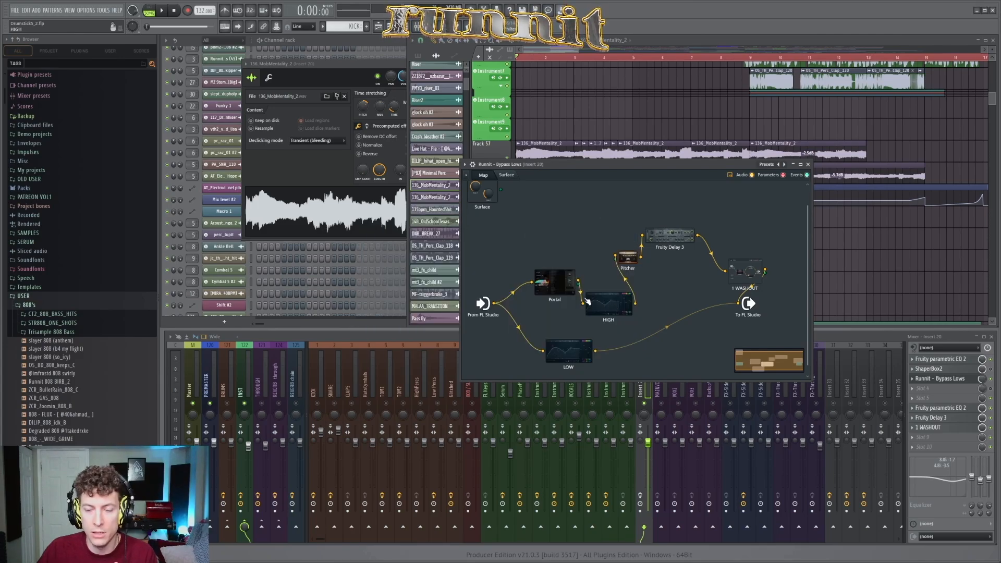
double_click(557, 286)
click(630, 243)
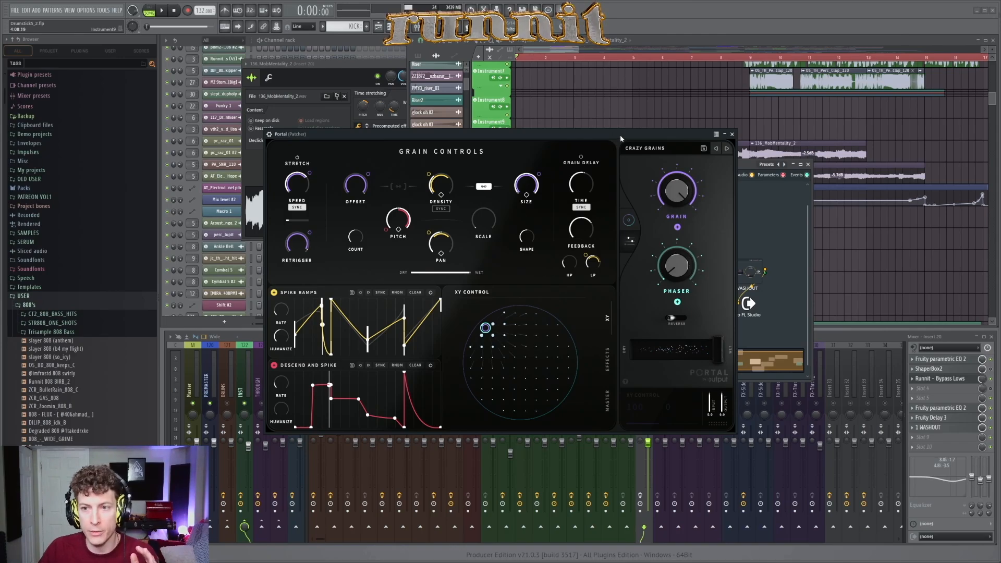
click(731, 134)
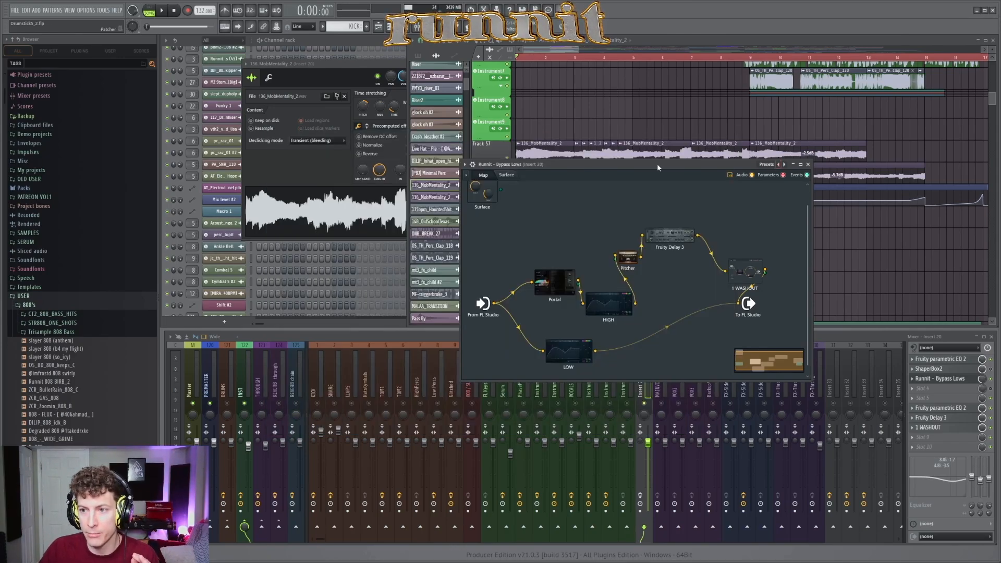
click(808, 164)
Step: Audition the MobMentality section while varying the mix level of Runnit - Bypass Lows on Insert 20, and reopen its patch
key(space)
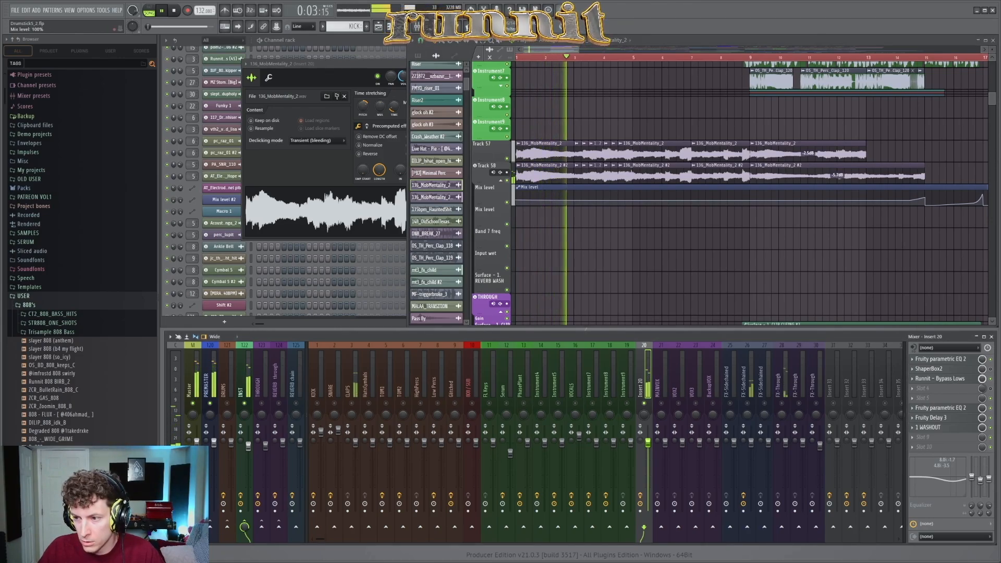
scroll(982, 380, up, 10)
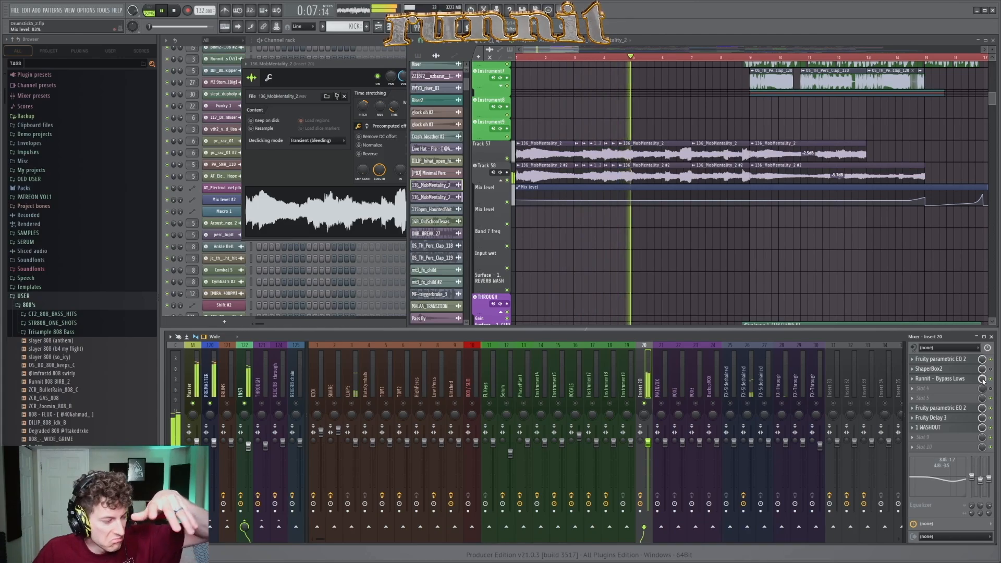
click(941, 379)
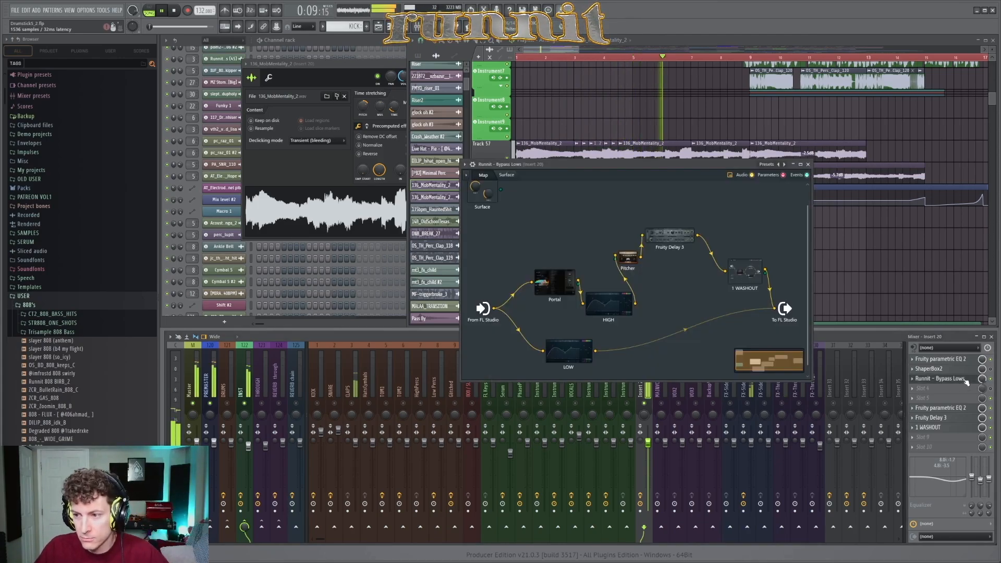
drag(661, 164, 627, 174)
key(space)
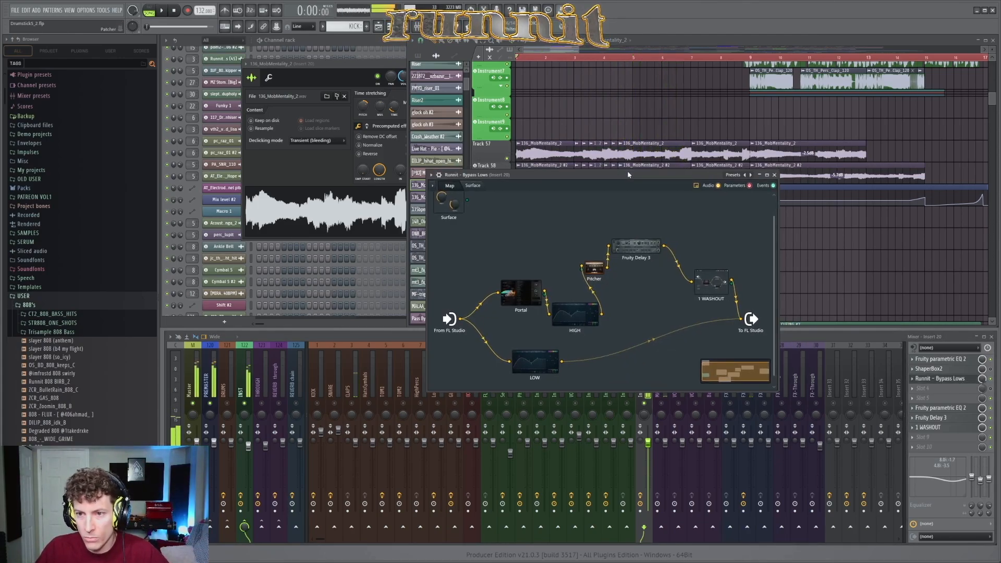
drag(982, 380, 983, 428)
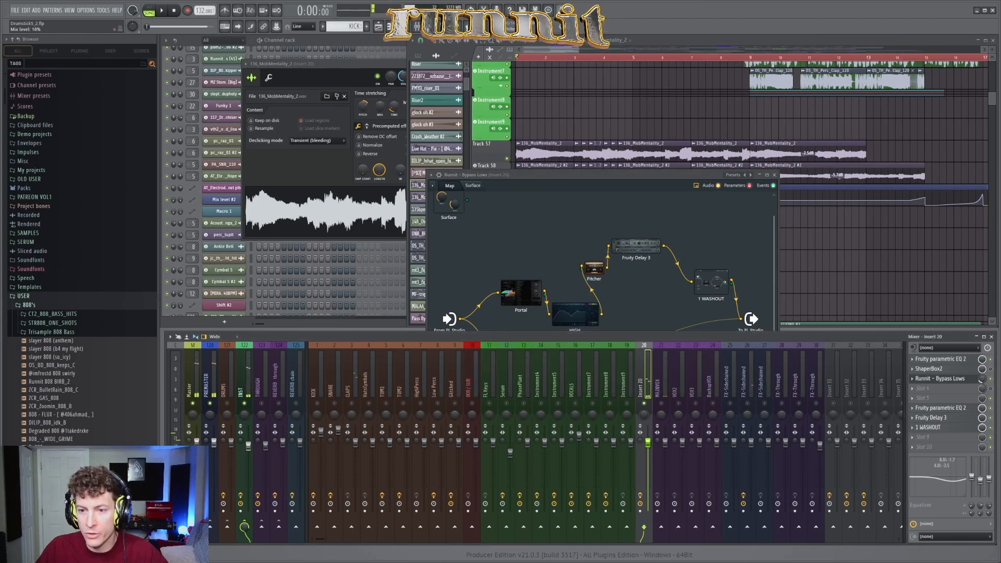
Step: Examine the Pitcher settings inside the Runnit - Bypass Lows patch, then close both windows
drag(615, 175, 638, 216)
double_click(619, 313)
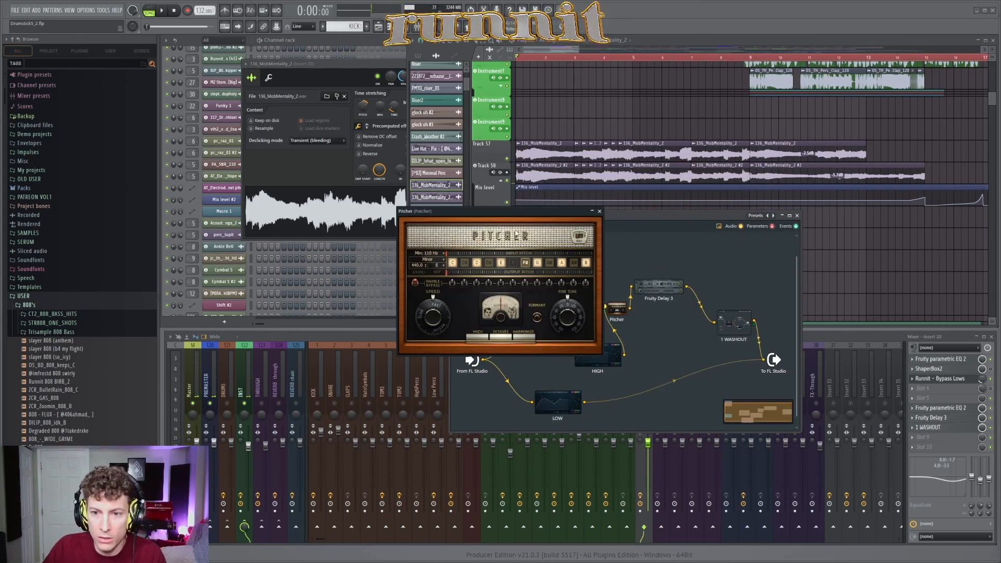
drag(510, 212, 410, 215)
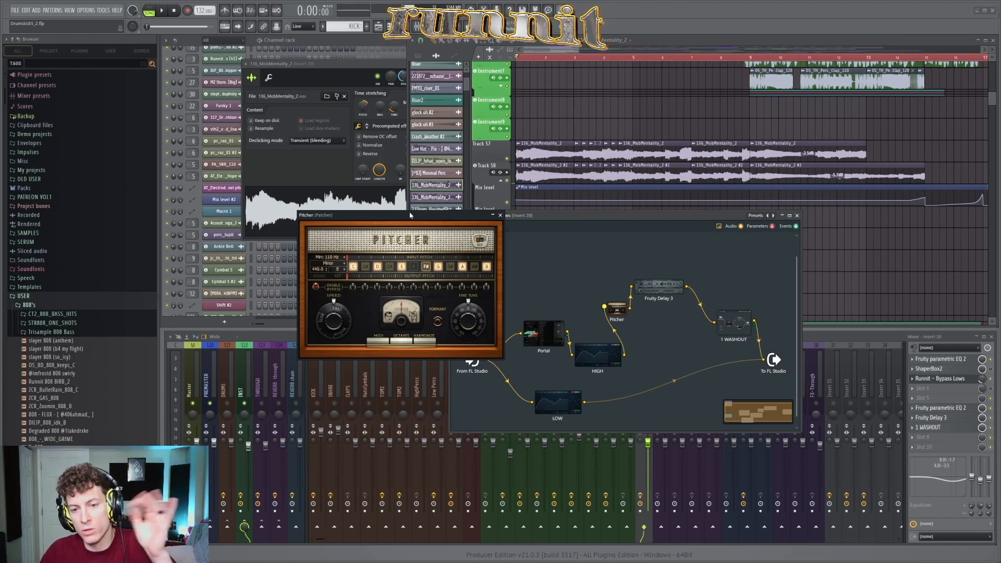
drag(410, 215, 410, 213)
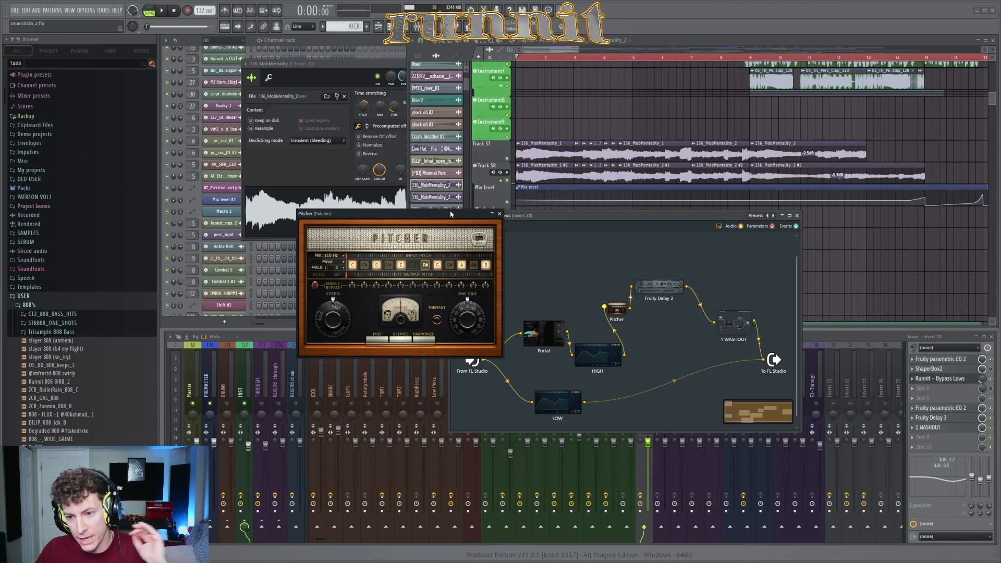
click(499, 214)
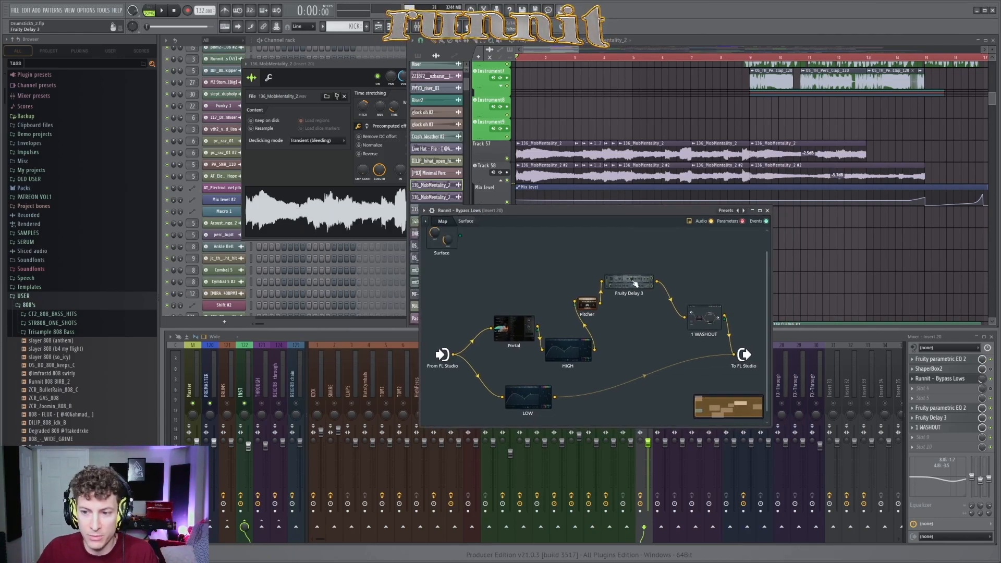
click(768, 211)
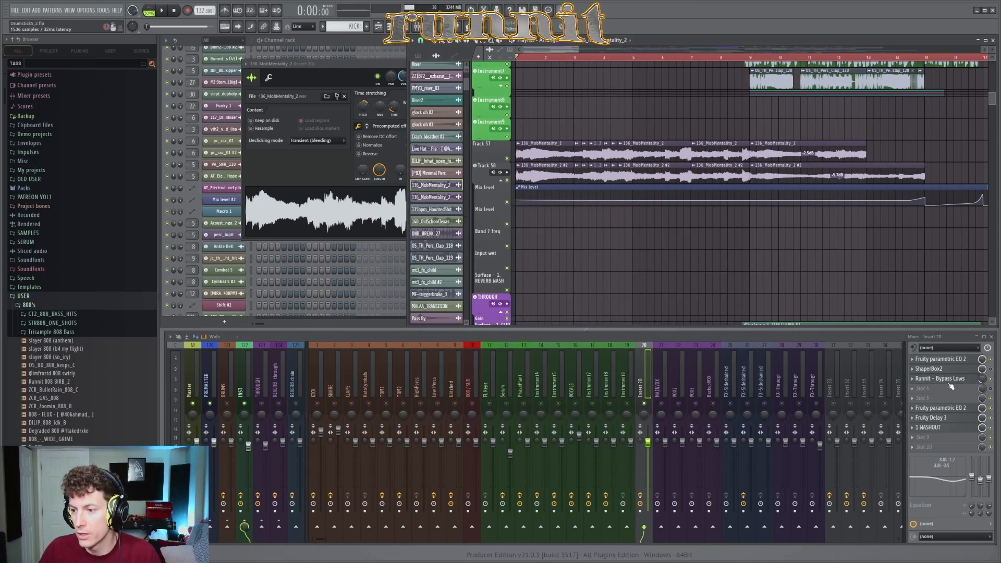
Step: Play the vocal and percussion clips starting around bar 9, then stop playback
scroll(642, 232, up, 3)
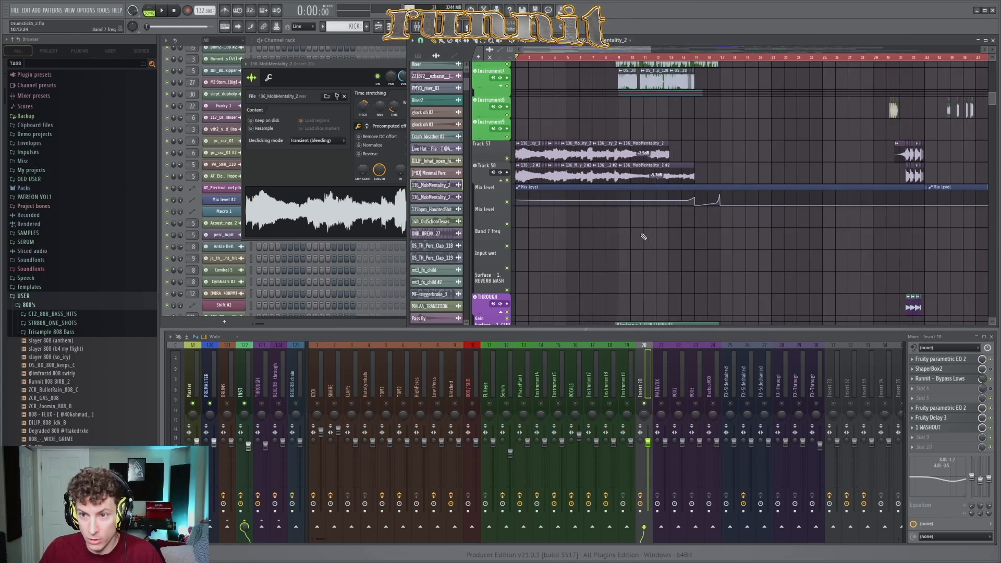
scroll(637, 255, up, 3)
scroll(652, 257, up, 2)
scroll(678, 253, down, 2)
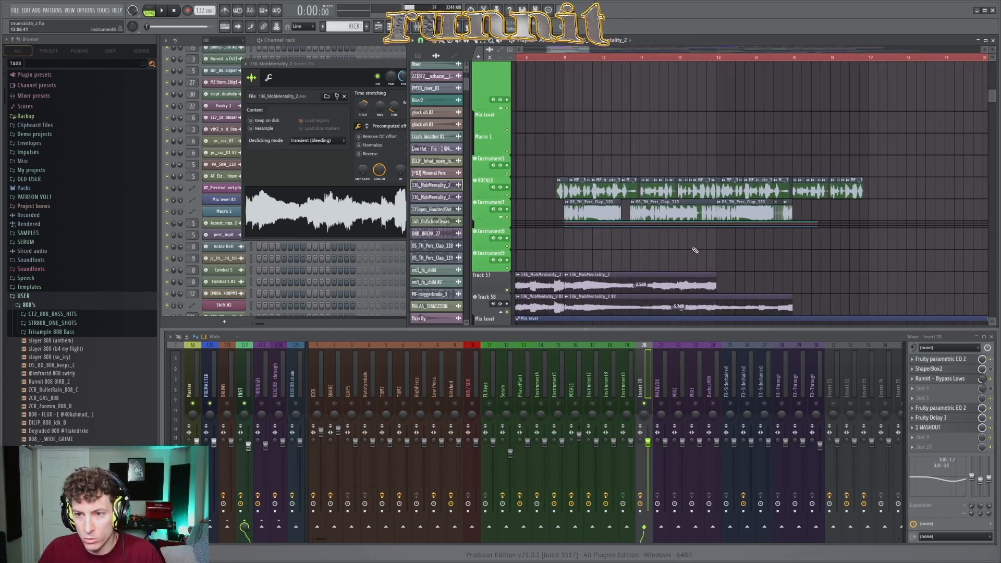
scroll(667, 251, up, 2)
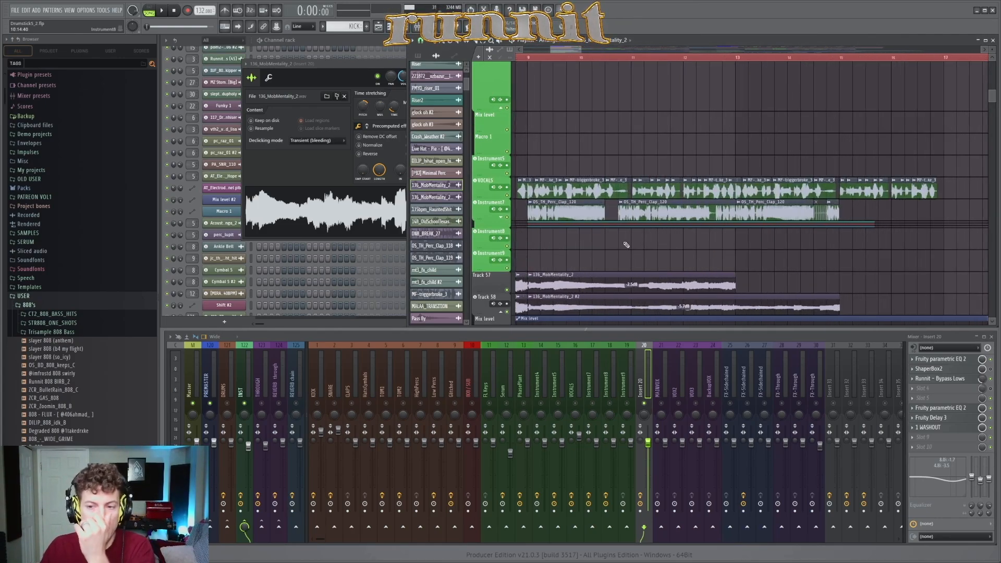
scroll(626, 245, up, 2)
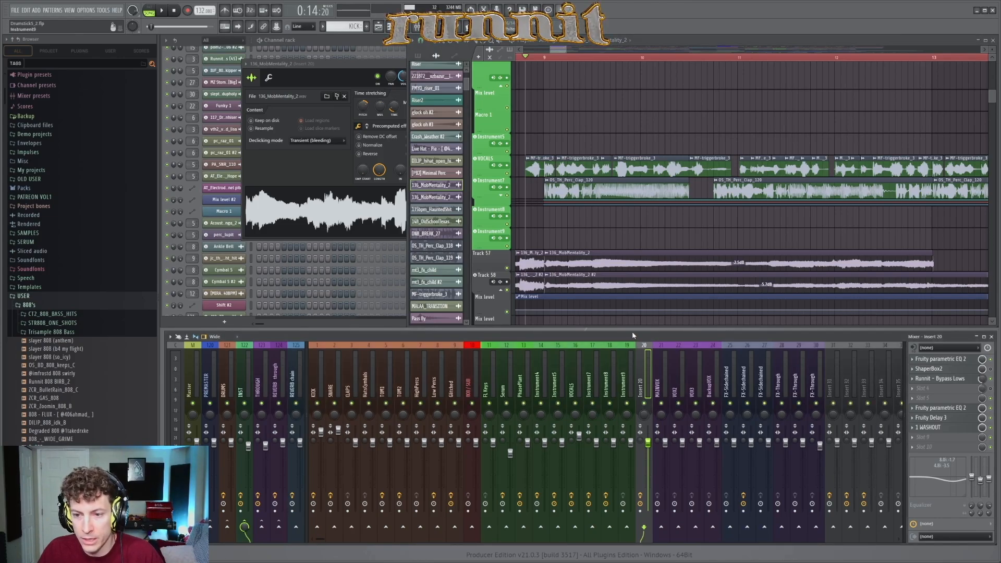
scroll(618, 221, down, 2)
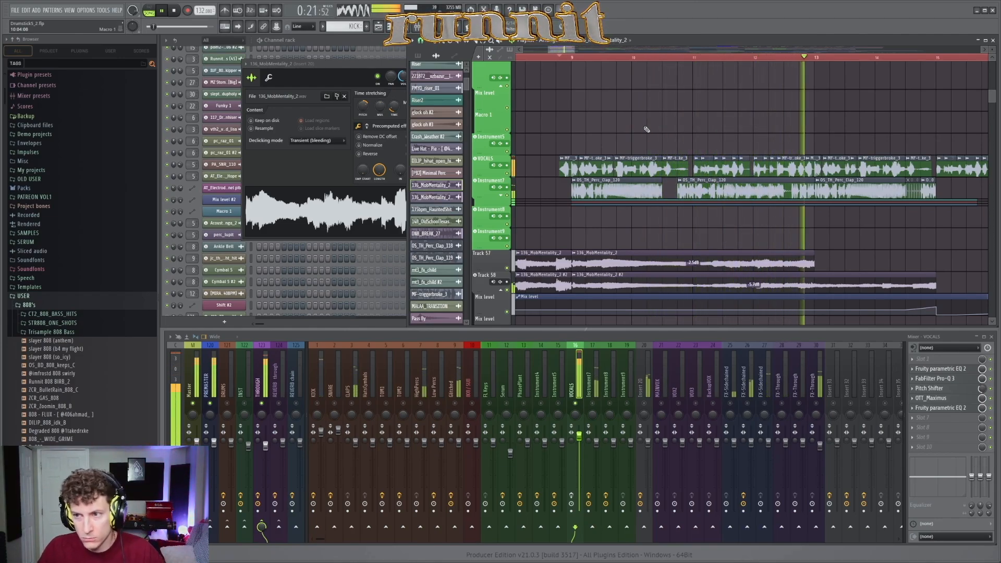
key(space)
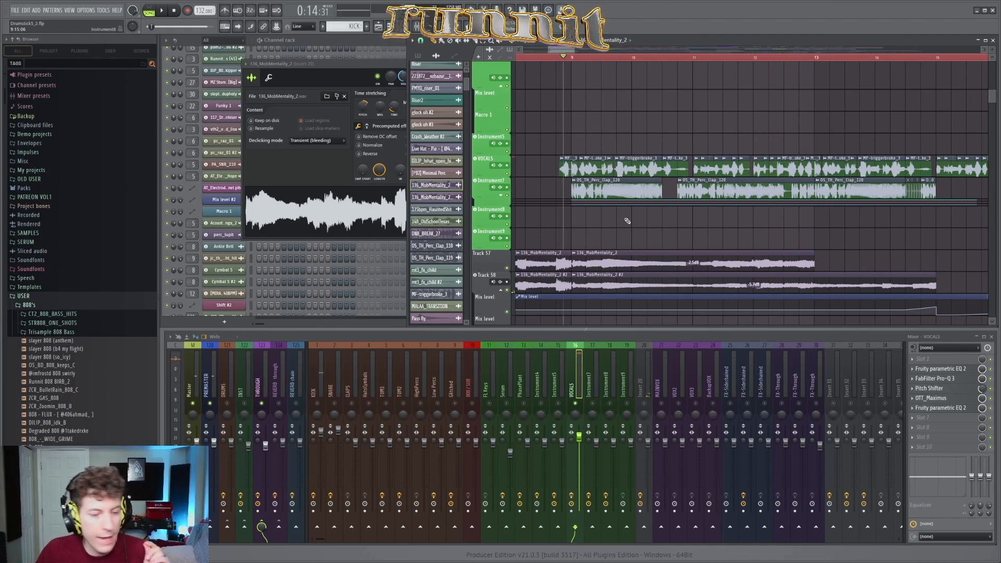
Step: Inspect the Fruity Parametric EQ 2, Pitch Shifter and OTT_Maximus settings on the VOCALS insert, closing each one
click(974, 370)
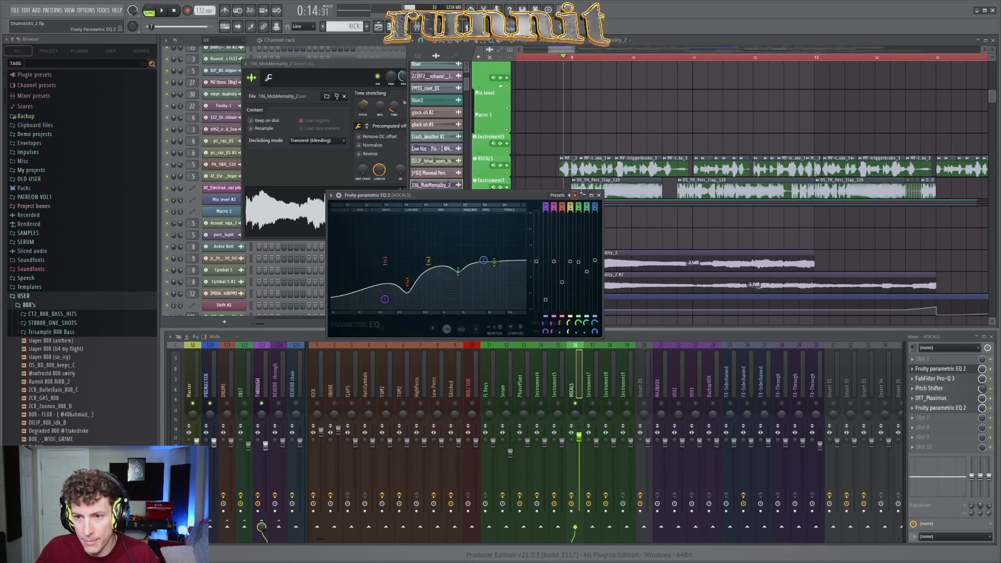
click(599, 195)
click(965, 390)
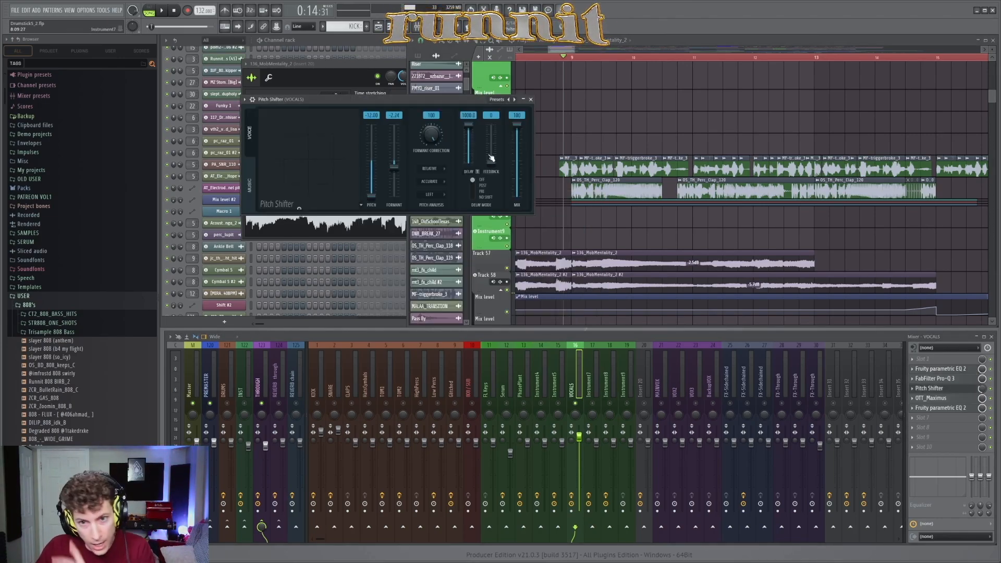
click(531, 99)
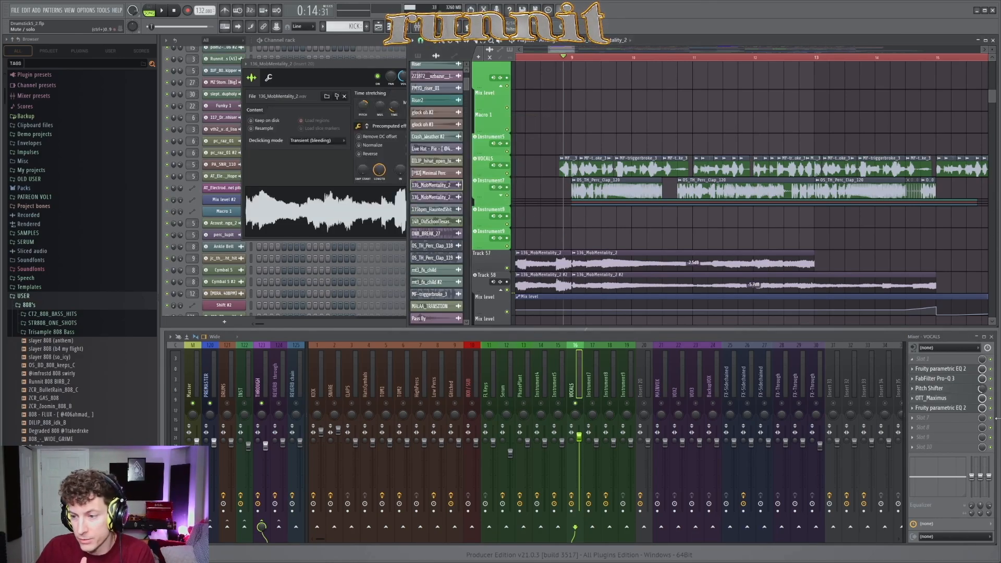
click(966, 400)
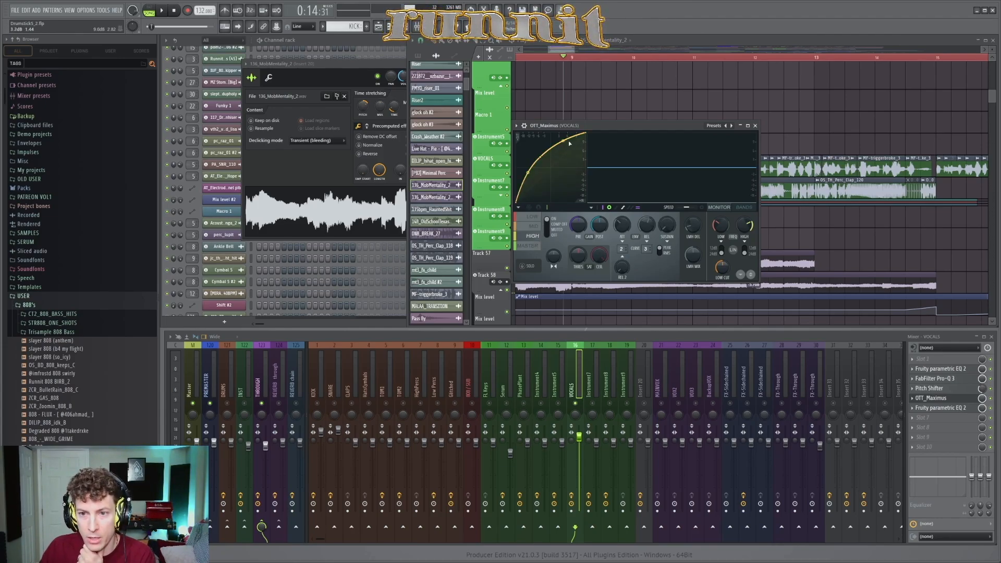
click(754, 126)
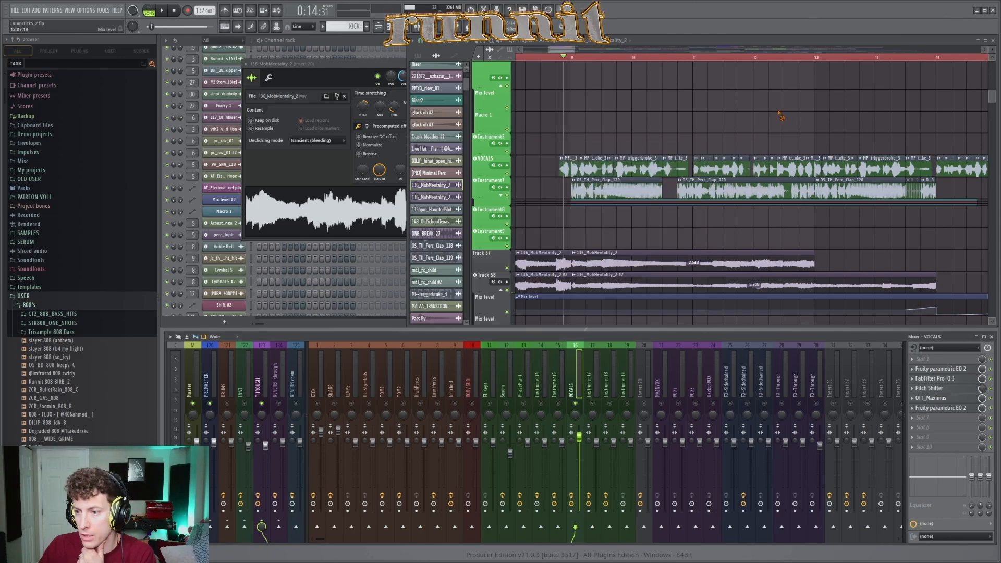
Step: Find the clap, tom and percussion tracks around bar 9 and audition the drum section
scroll(745, 130, down, 3)
scroll(719, 233, up, 2)
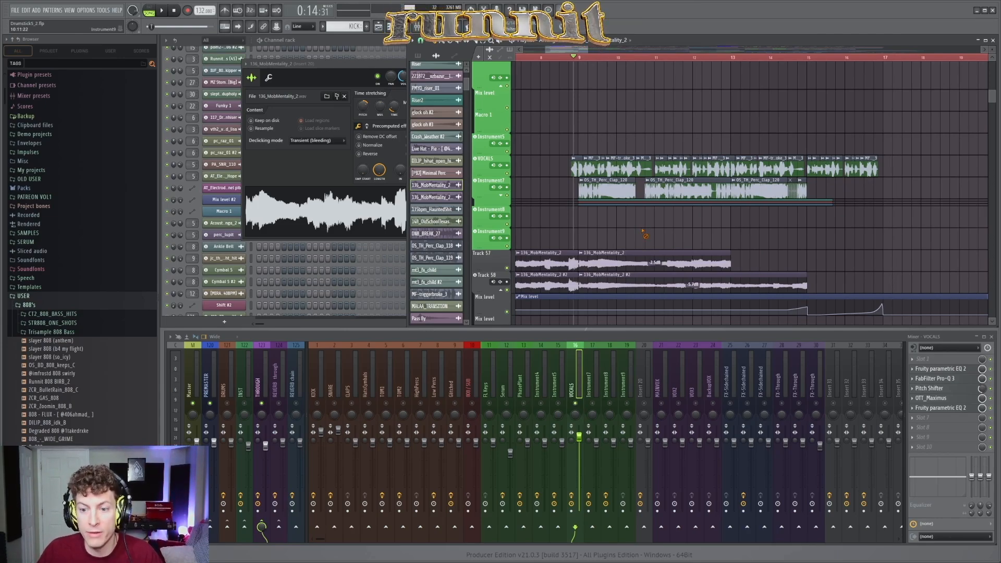
scroll(645, 235, up, 8)
scroll(601, 178, up, 2)
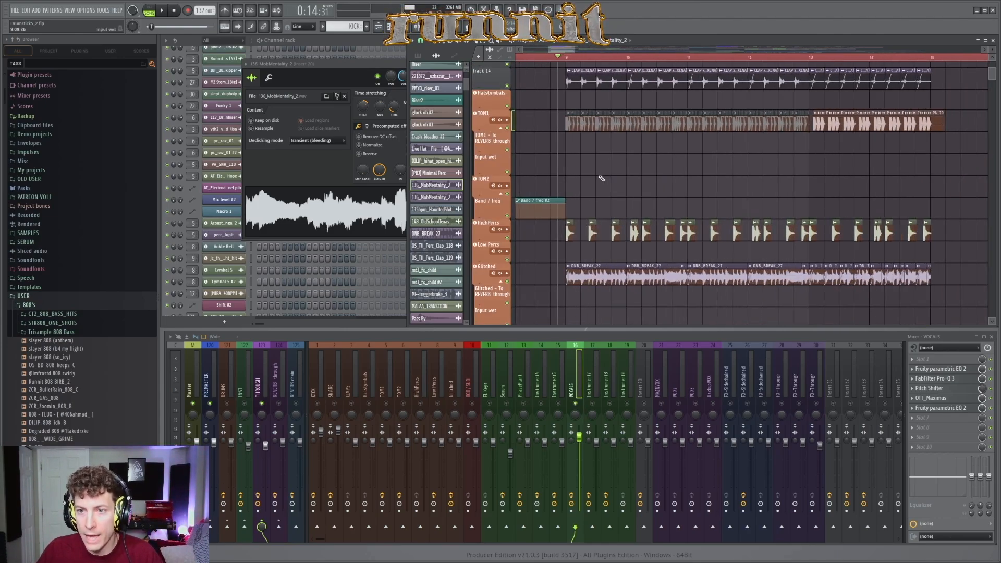
scroll(616, 173, up, 6)
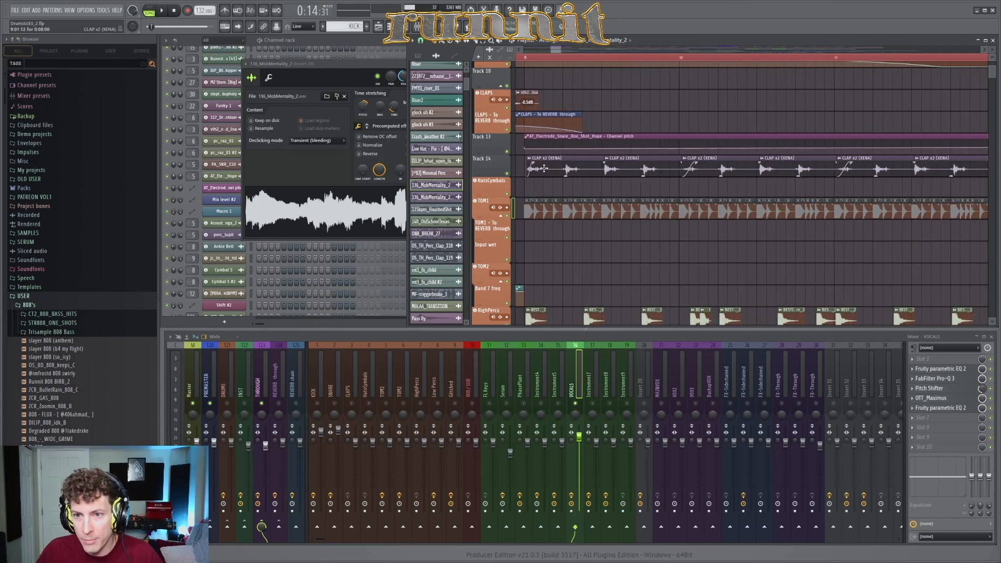
key(space)
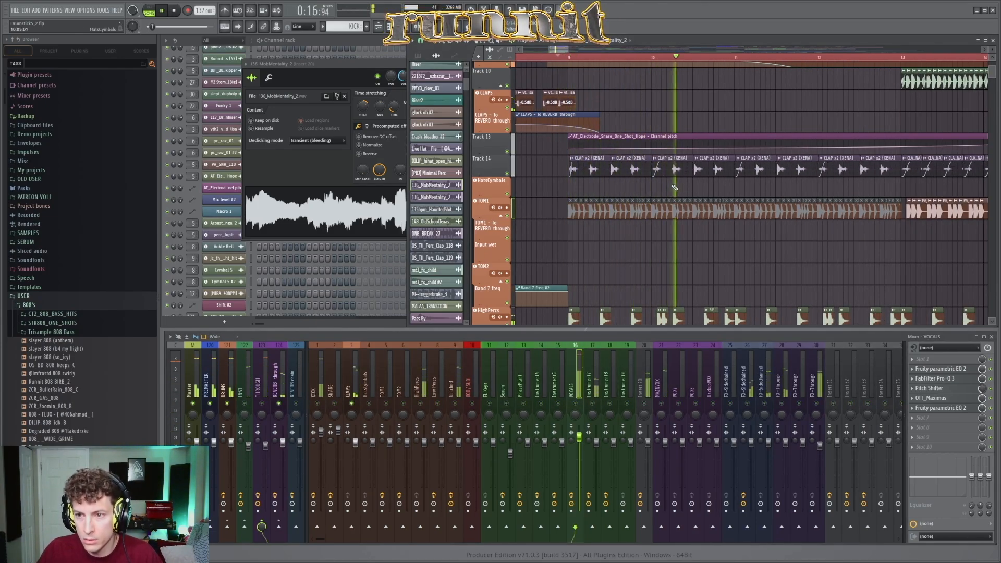
scroll(752, 189, down, 5)
key(space)
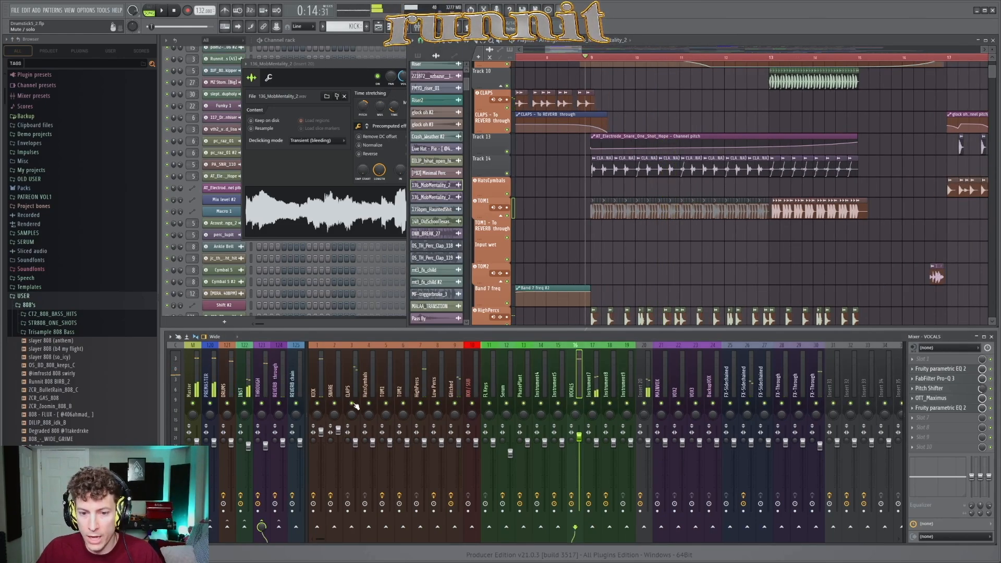
Step: Find the Glitched track around bar 9 and audition its DNB_BREAK_27 clips, then stop playback
scroll(683, 253, up, 3)
scroll(656, 240, down, 5)
scroll(634, 226, up, 3)
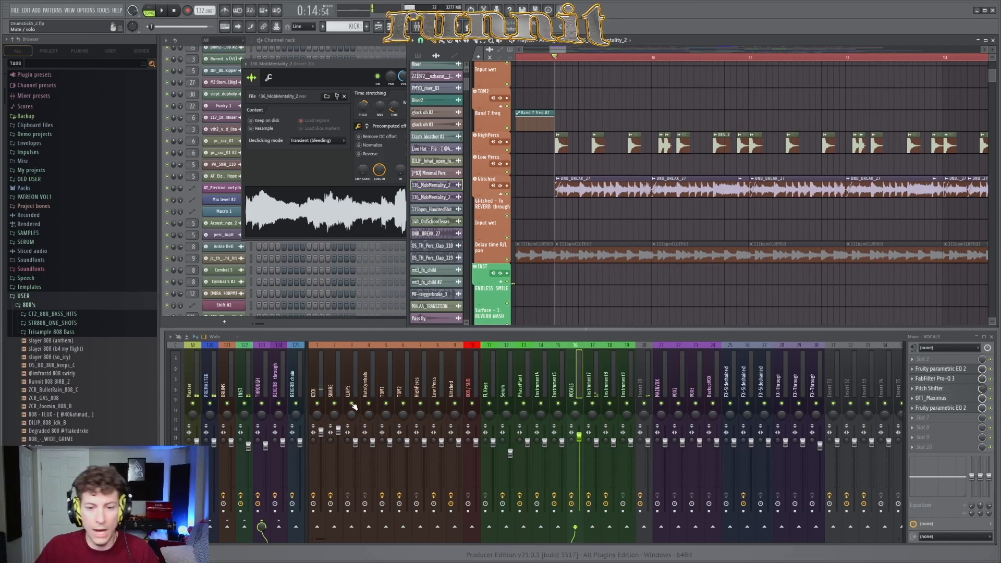
key(space)
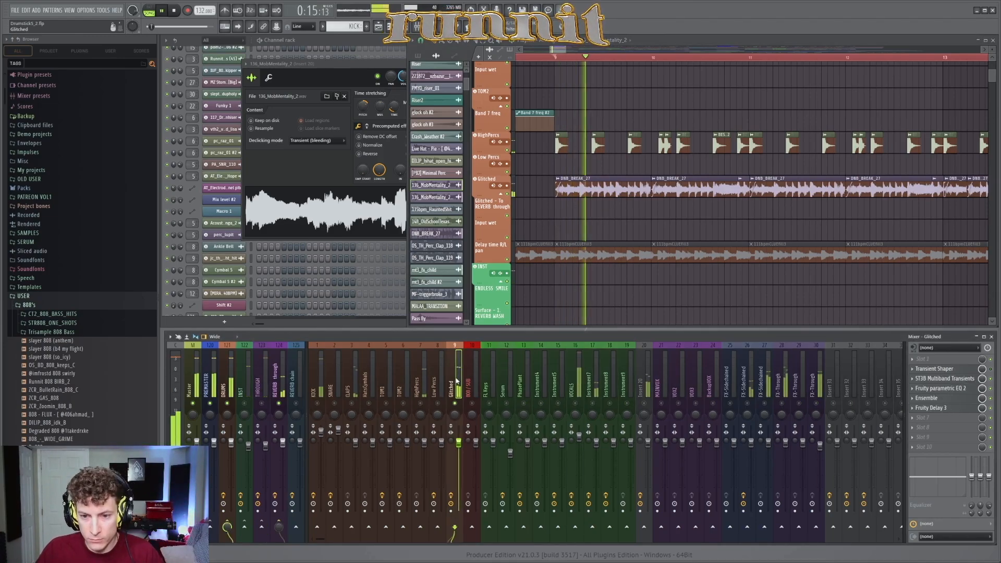
scroll(682, 228, down, 5)
scroll(683, 228, up, 2)
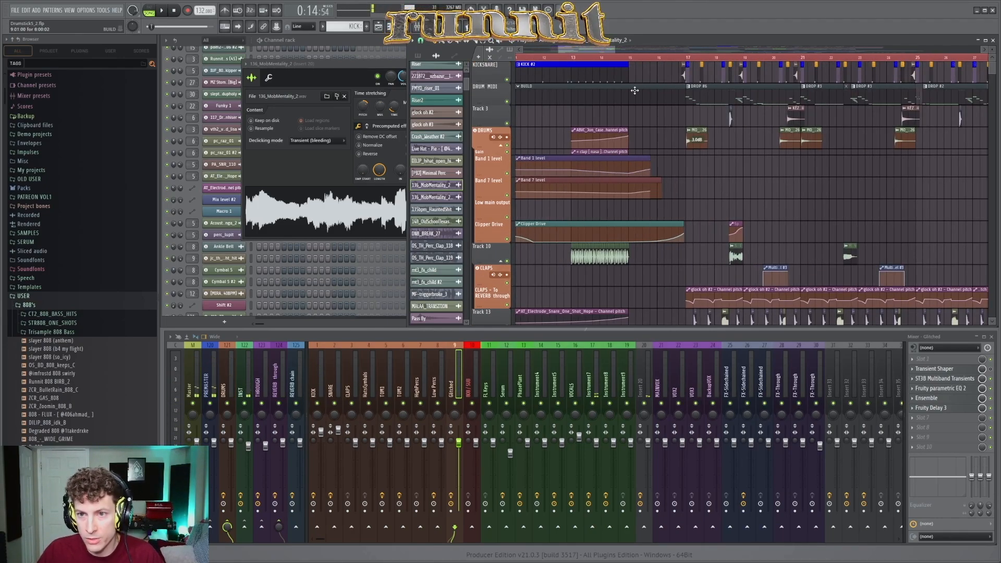
Step: Play the build section briefly from bar 9, then stop it
scroll(634, 91, down, 3)
key(space)
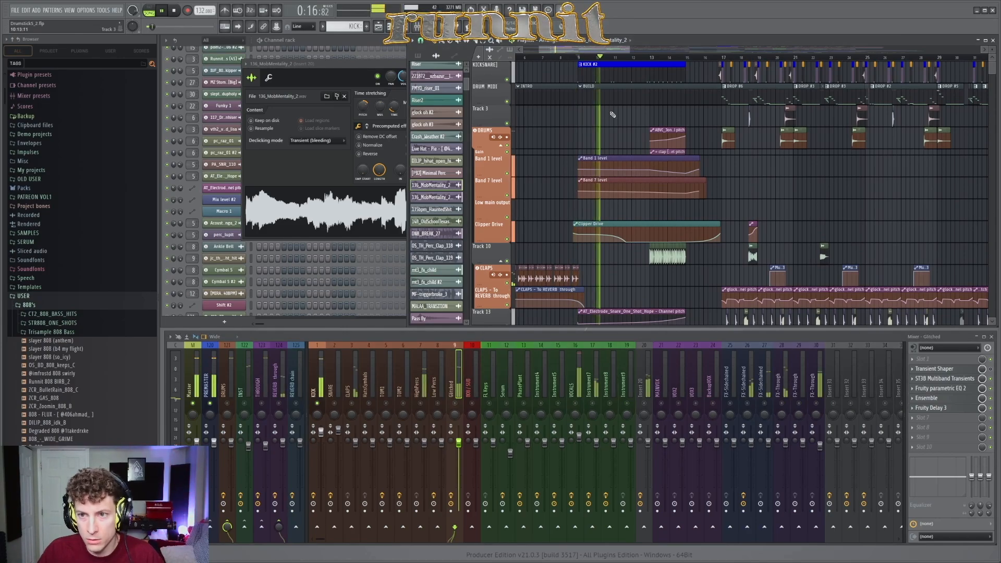
scroll(612, 113, up, 3)
key(space)
Step: Close the 136_MobMentality_2 sample window and examine the kick channel used by the KICK #2 pattern
click(342, 66)
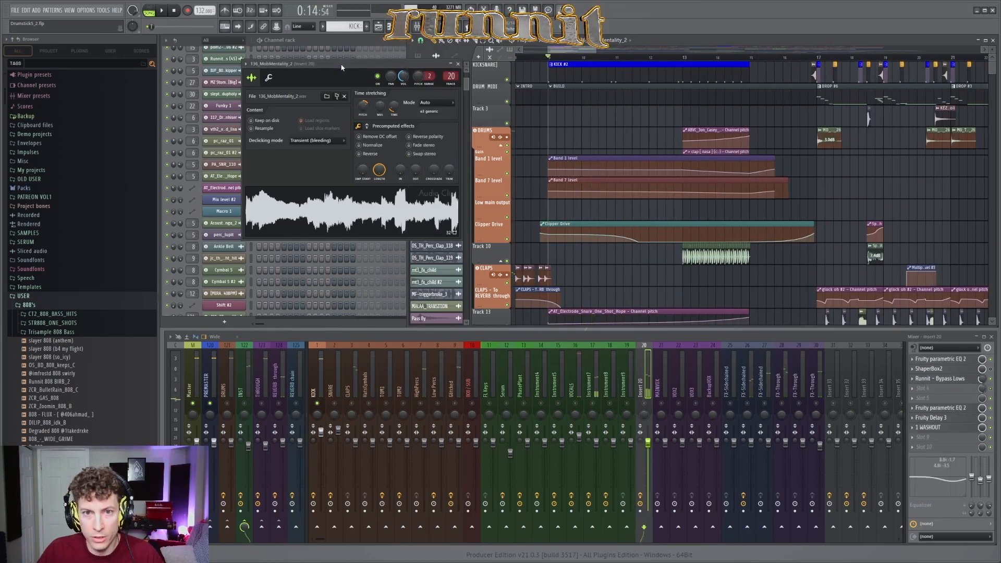
click(458, 64)
scroll(327, 125, up, 10)
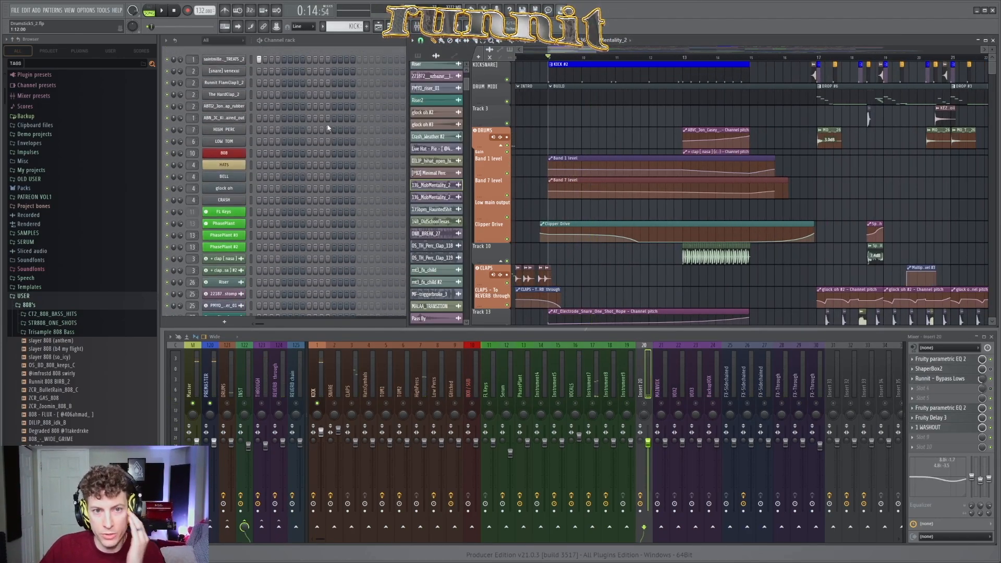
click(590, 66)
click(225, 118)
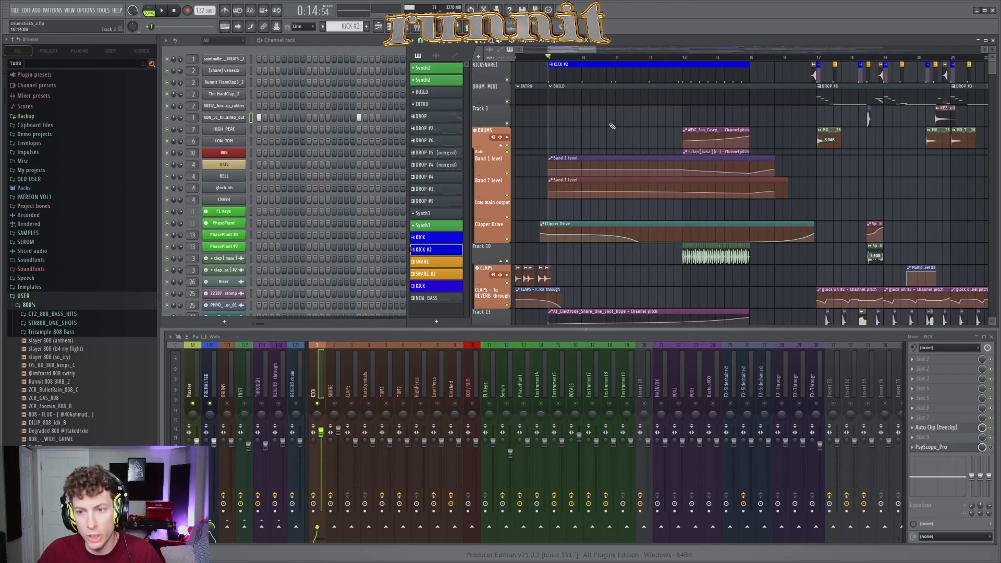
Step: Examine the build's drum layers from bar 9, covering the automation, clap, tom, HighPercs and Glitched tracks
scroll(614, 125, down, 5)
scroll(756, 104, up, 4)
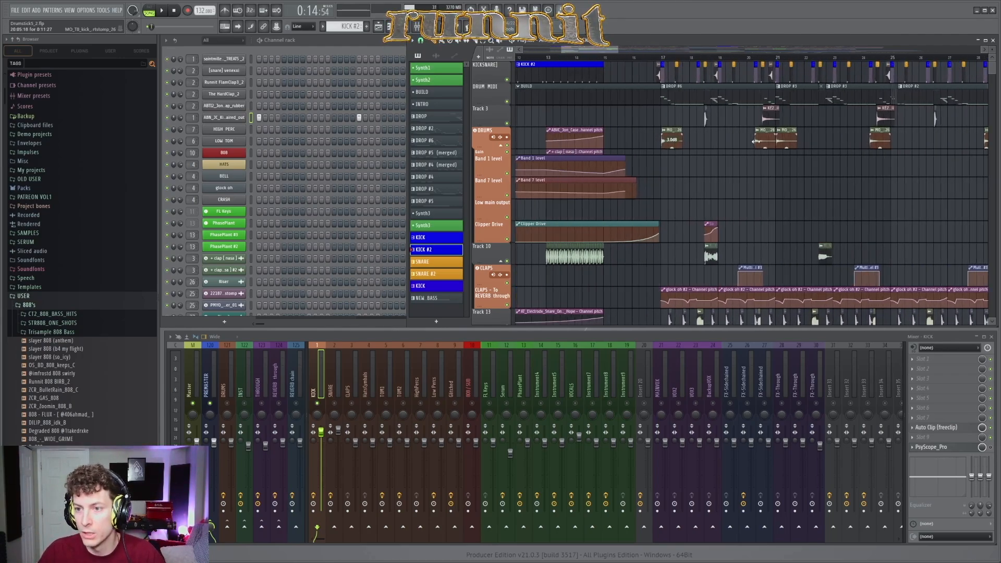
scroll(730, 99, down, 3)
scroll(555, 75, up, 3)
scroll(621, 162, down, 2)
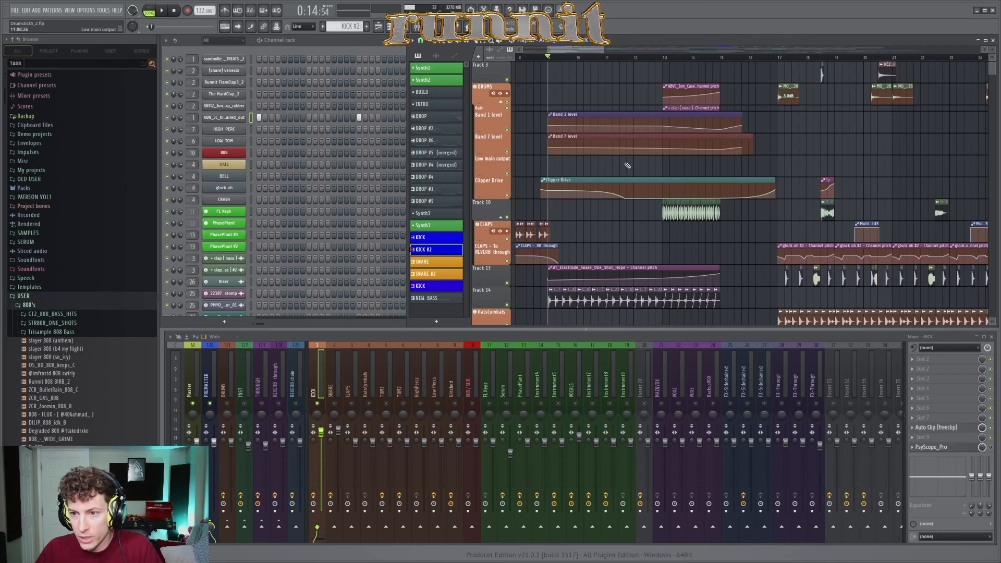
scroll(696, 236, up, 6)
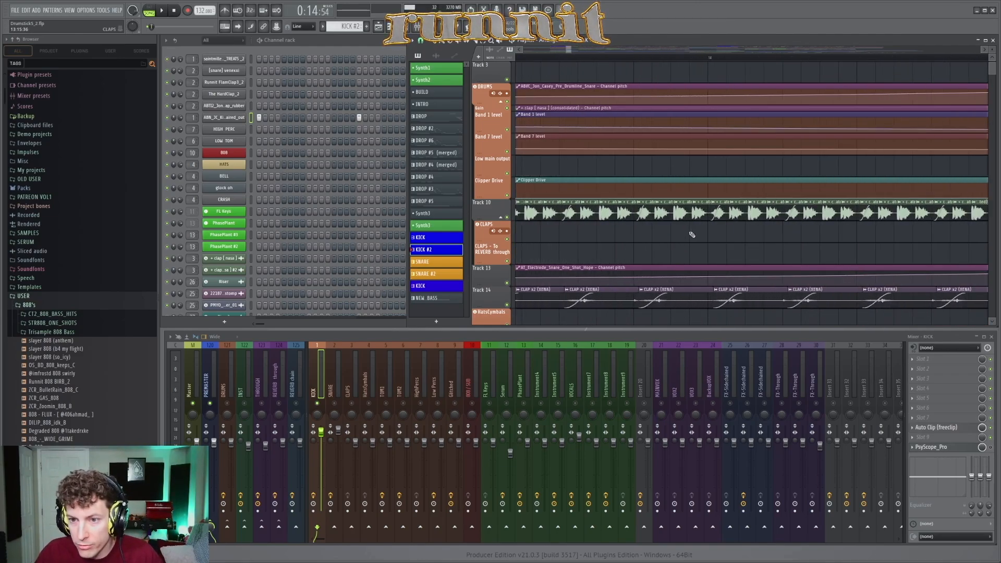
scroll(663, 234, down, 6)
scroll(733, 229, down, 1)
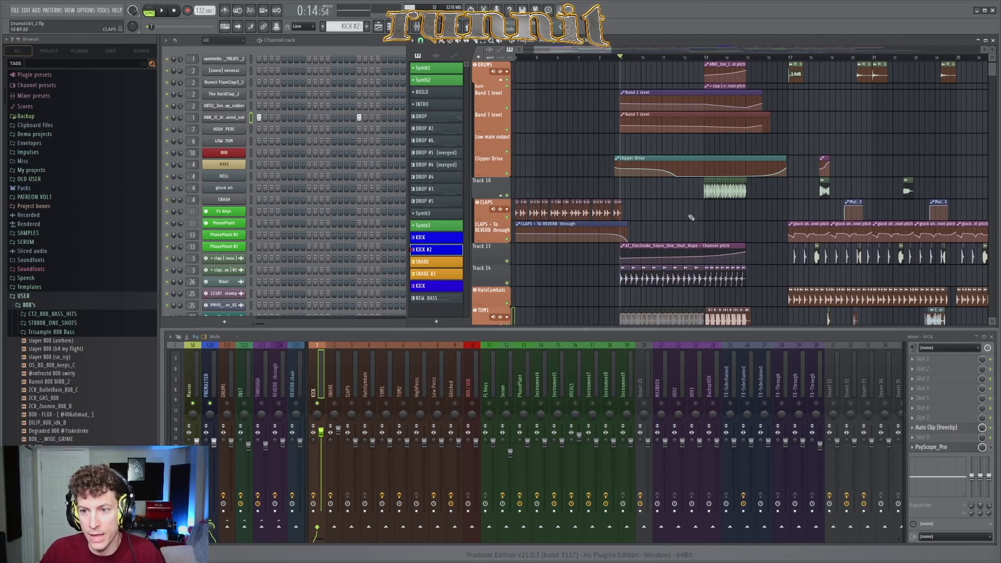
ctrl+scroll(691, 217, up, 2)
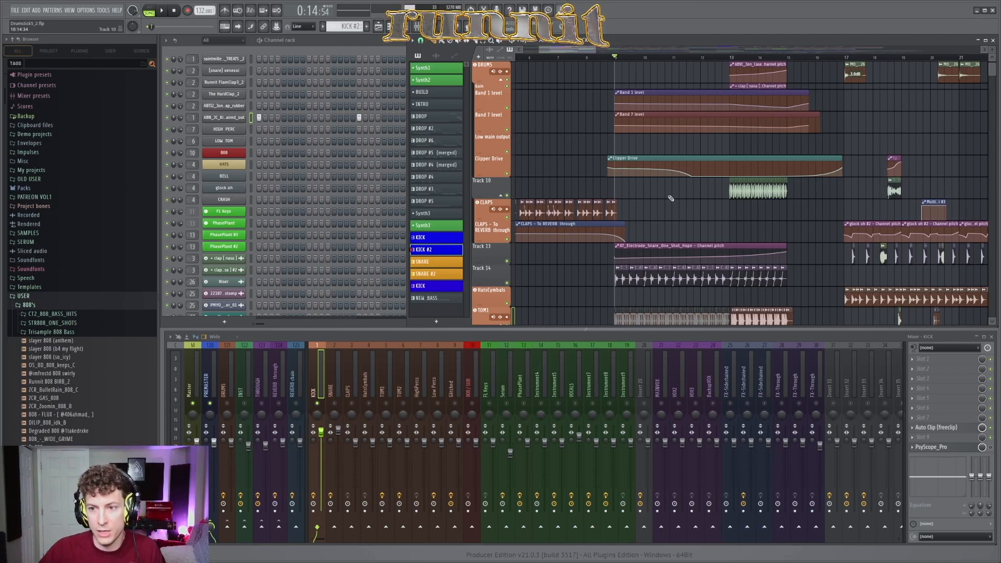
scroll(671, 198, down, 3)
scroll(662, 157, down, 5)
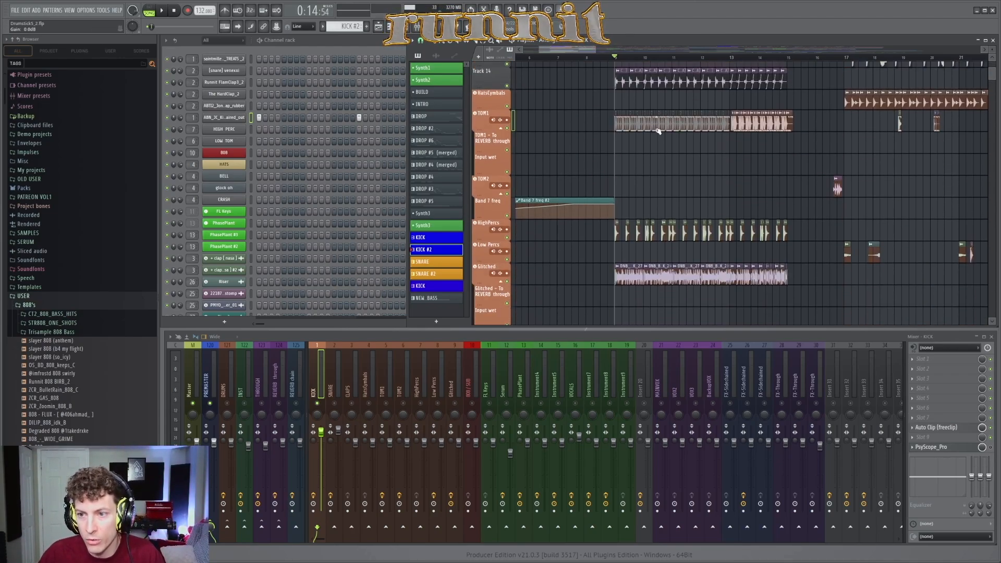
ctrl+scroll(658, 131, up, 2)
scroll(577, 171, down, 3)
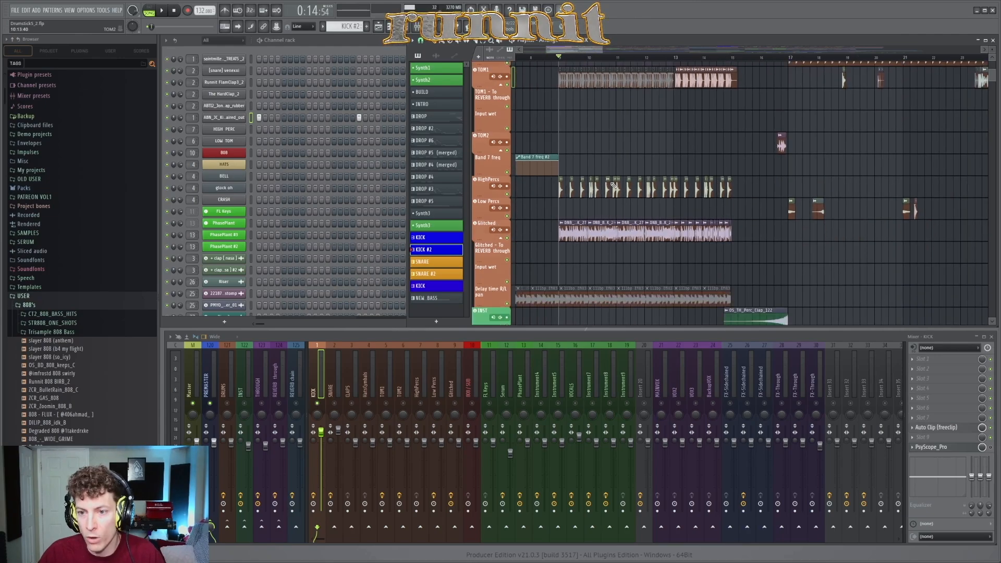
Step: Inspect the DNB_BREAK_27 sample settings from its clip on the Glitched track, then close them
ctrl+scroll(584, 198, up, 3)
double_click(589, 210)
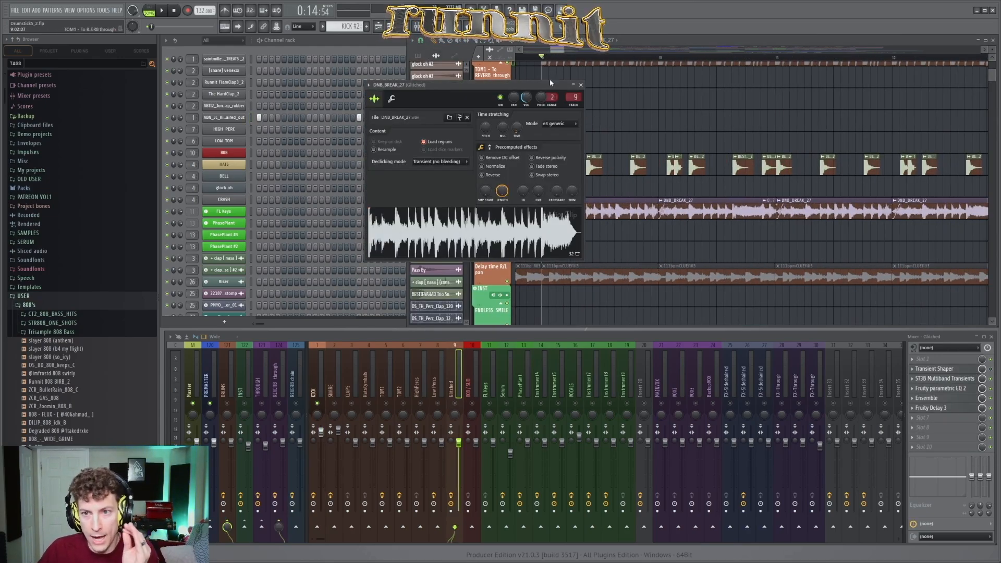
click(581, 85)
Step: Place the playback position at the start of the drop at bar 17 and look over its drum clips
ctrl+scroll(655, 99, down, 5)
scroll(614, 141, up, 8)
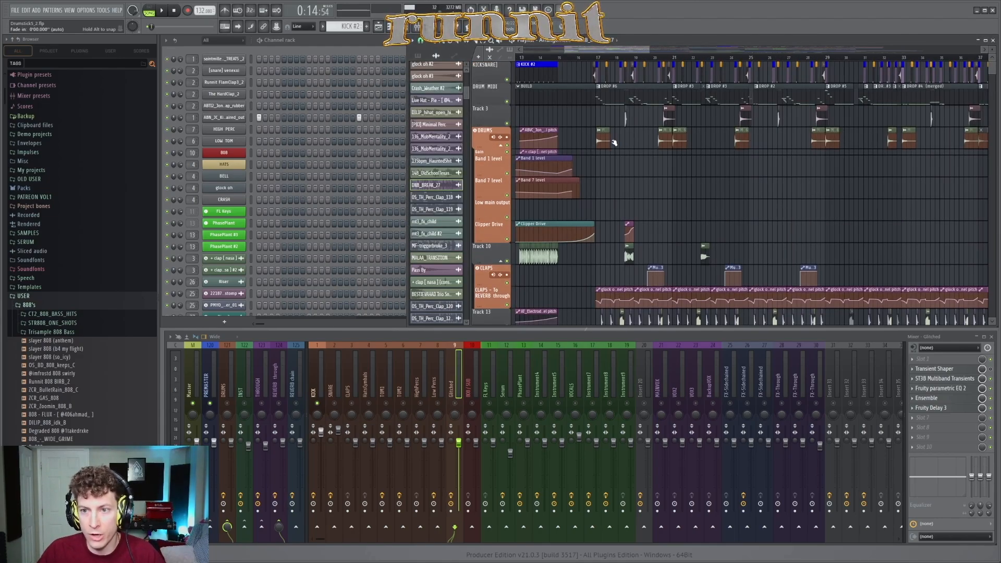
ctrl+scroll(581, 118, up, 2)
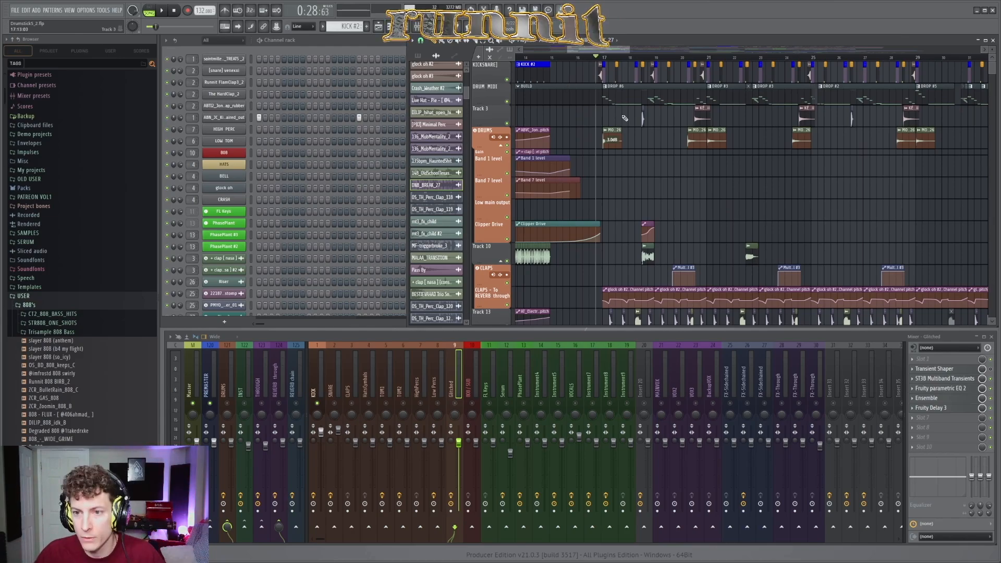
ctrl+scroll(625, 122, up, 2)
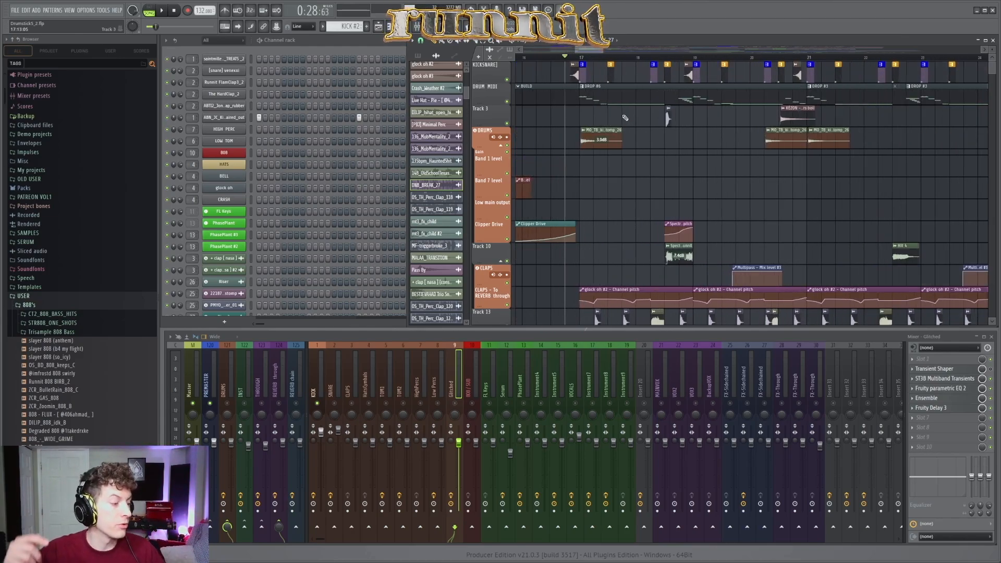
ctrl+scroll(634, 120, up, 1)
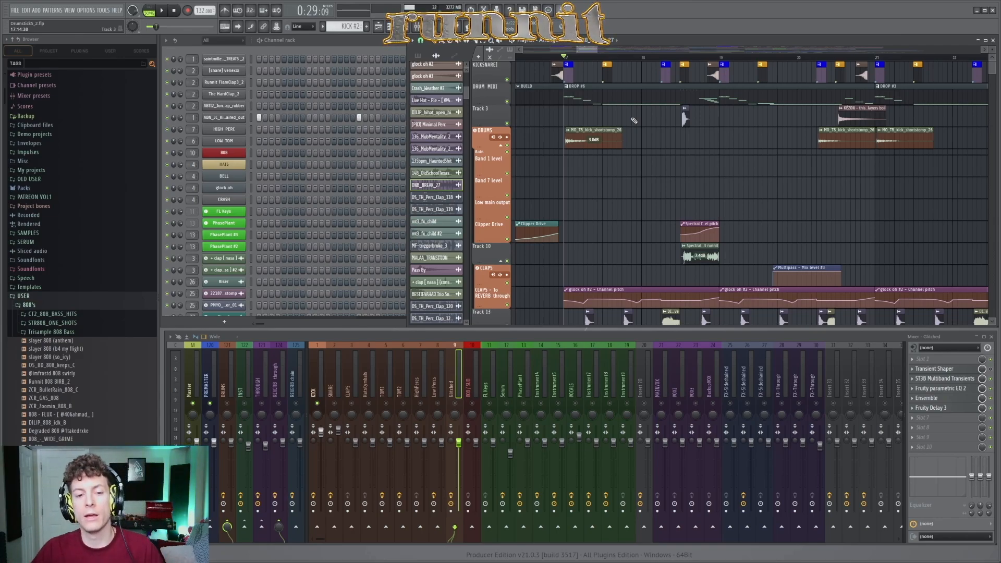
Step: Look at the Dirtiest 808 Sub patch in PhasePlant #2, then briefly audition the drop
click(224, 247)
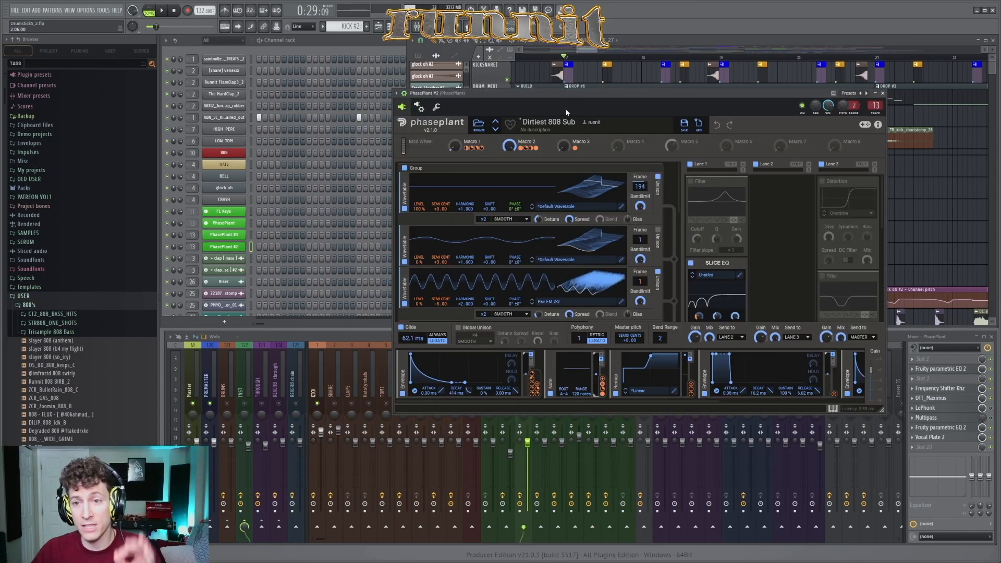
drag(598, 94, 534, 92)
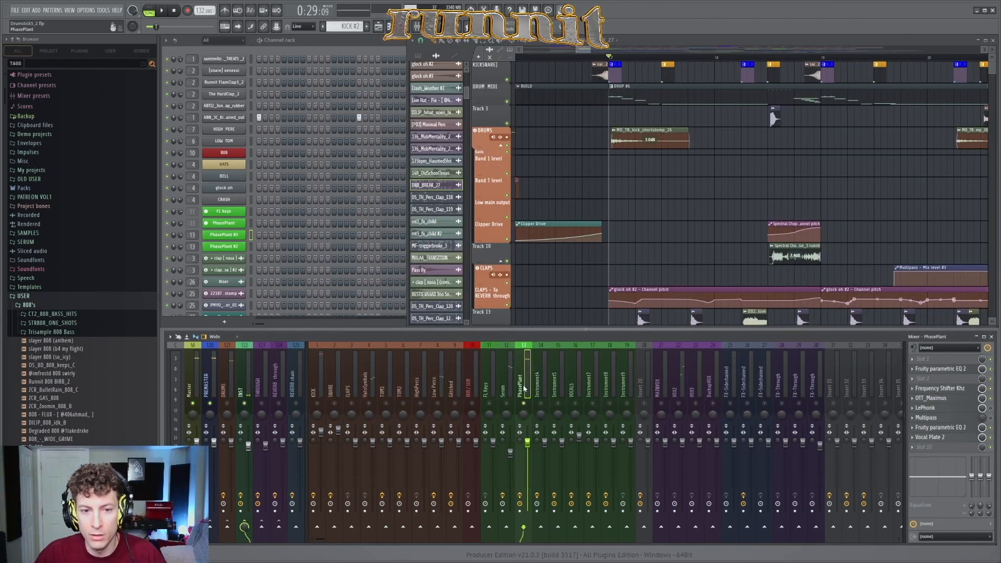
key(space)
key(space)
Step: Bring up the RUMBLE-BASS patch on the first PhasePlant channel and examine its macros, generators and effect lanes
click(225, 222)
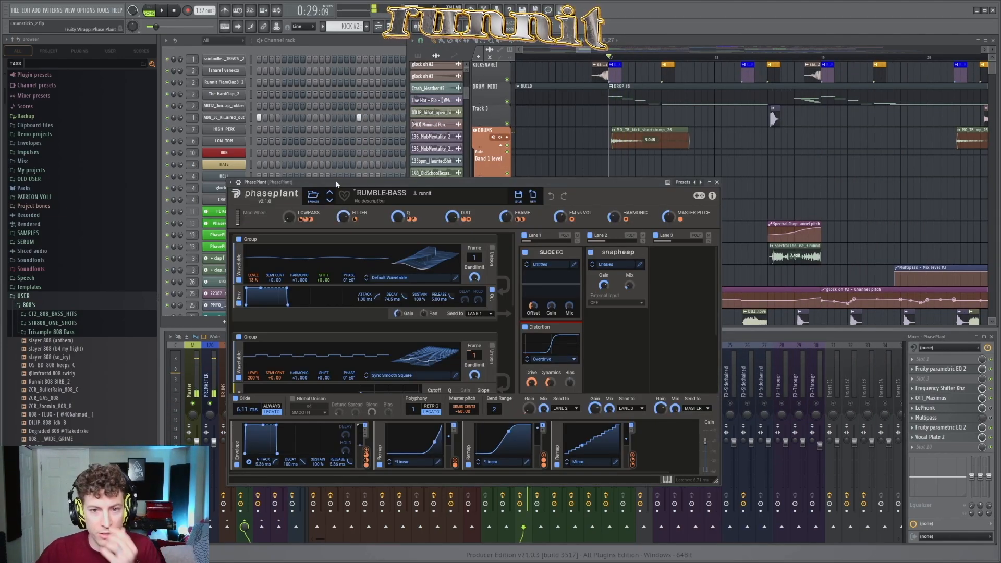
drag(331, 181, 374, 129)
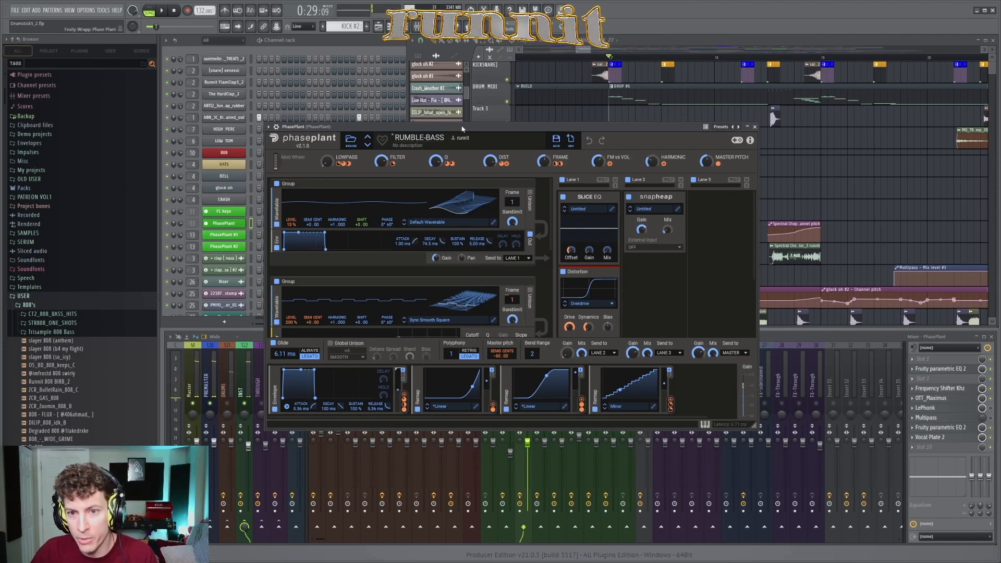
drag(463, 129, 452, 111)
mouse_move(552, 181)
mouse_down()
mouse_move(560, 264)
mouse_move(566, 172)
mouse_up()
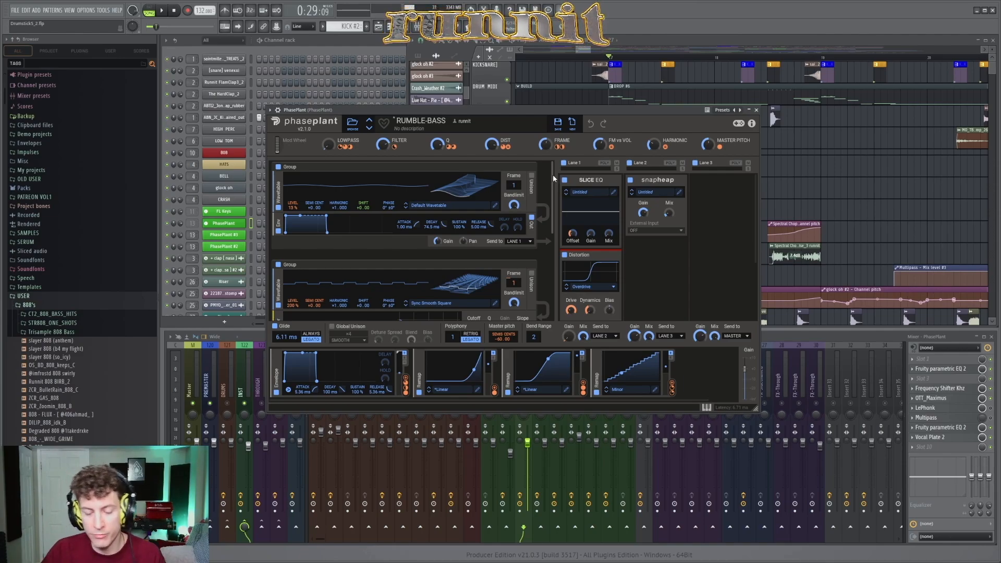
mouse_move(553, 176)
mouse_down()
mouse_move(562, 240)
mouse_move(561, 167)
mouse_up()
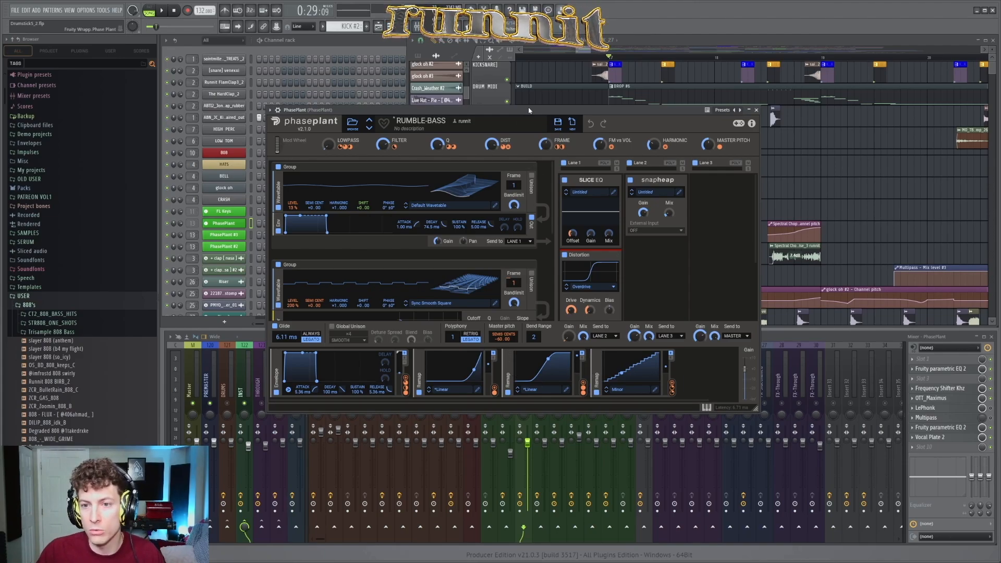
drag(526, 110, 522, 190)
drag(607, 193, 613, 147)
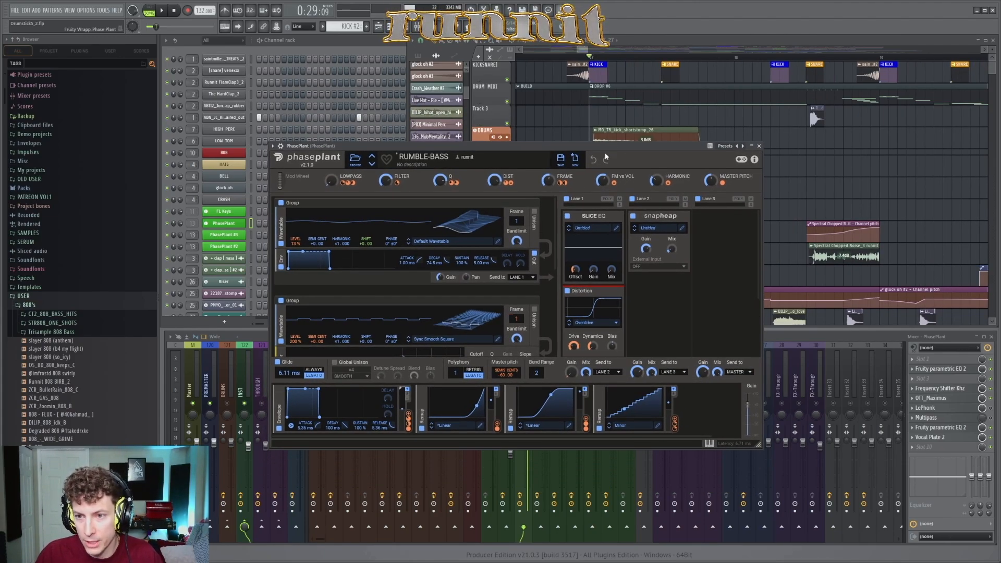
Step: Bypass effect lanes 1 and 2 of the RUMBLE-BASS patch and audition the drop from bar 17, then stop
click(568, 200)
click(632, 199)
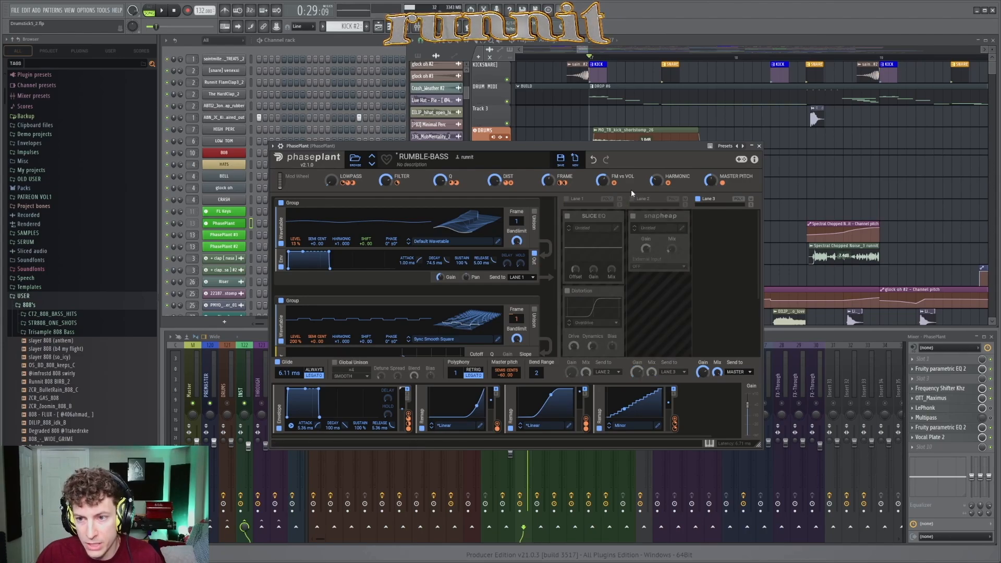
drag(617, 147, 627, 196)
key(space)
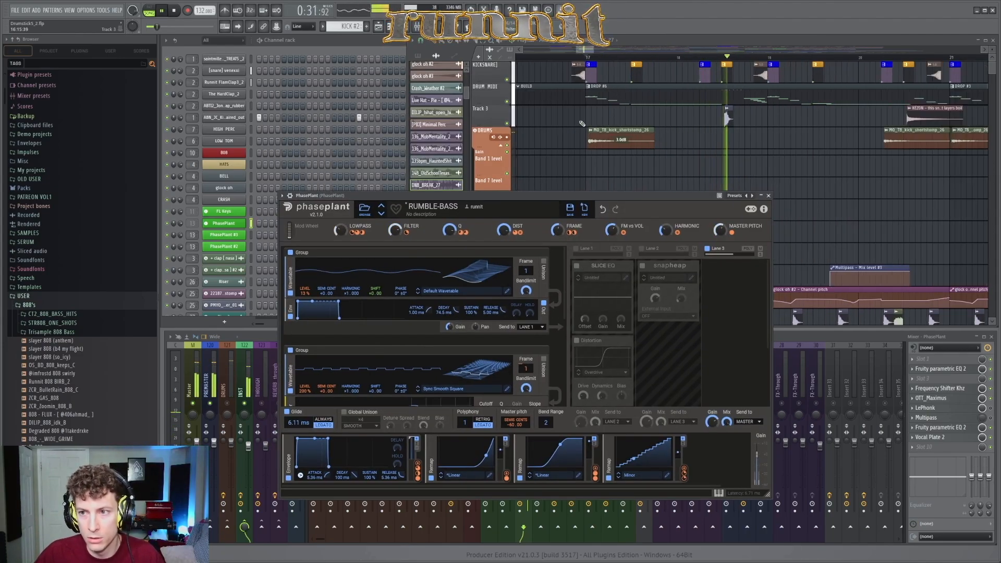
click(582, 124)
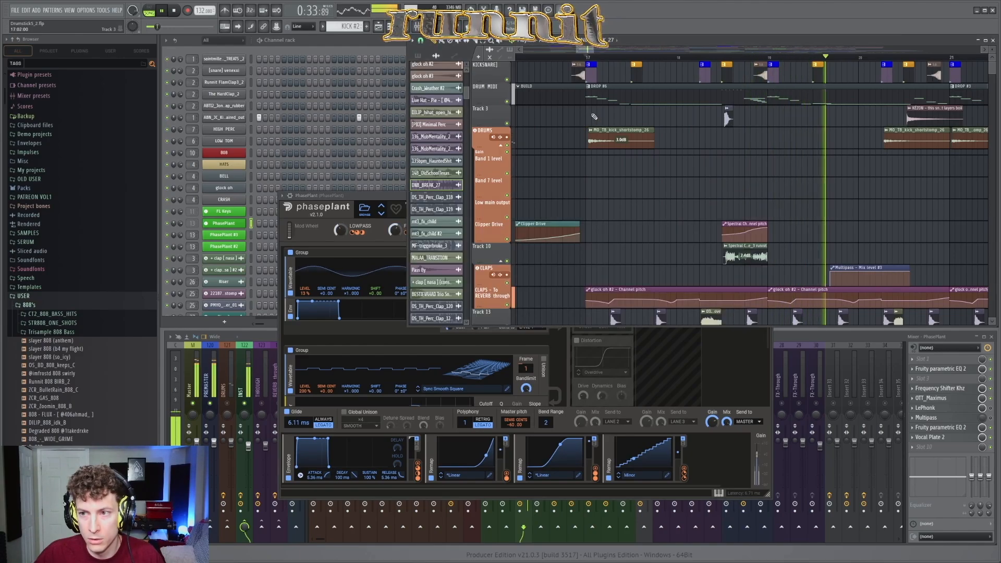
key(space)
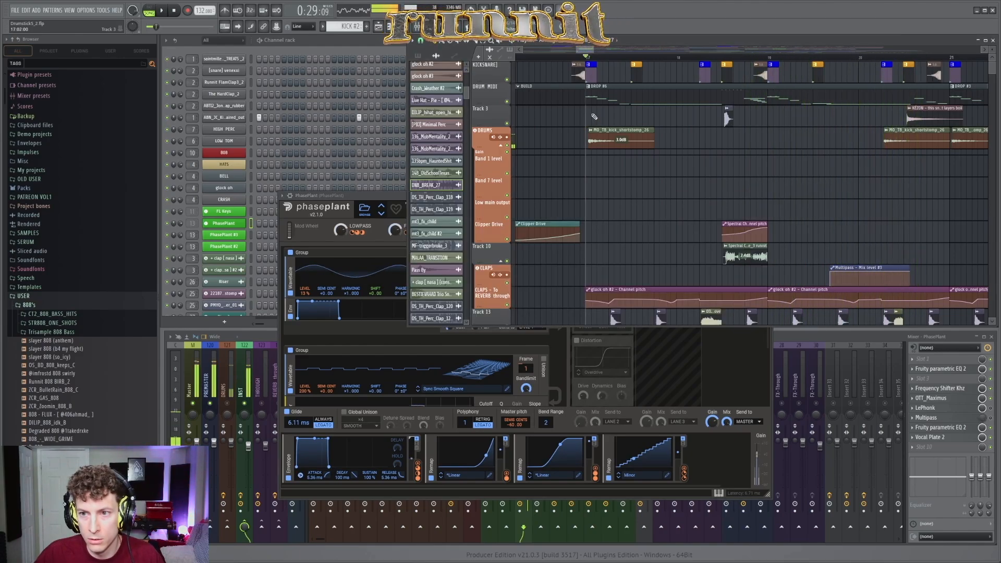
Step: Examine the bass's LOWPASS and MASTER PITCH automation clips from bar 17 onward
scroll(621, 145, down, 5)
scroll(610, 183, down, 8)
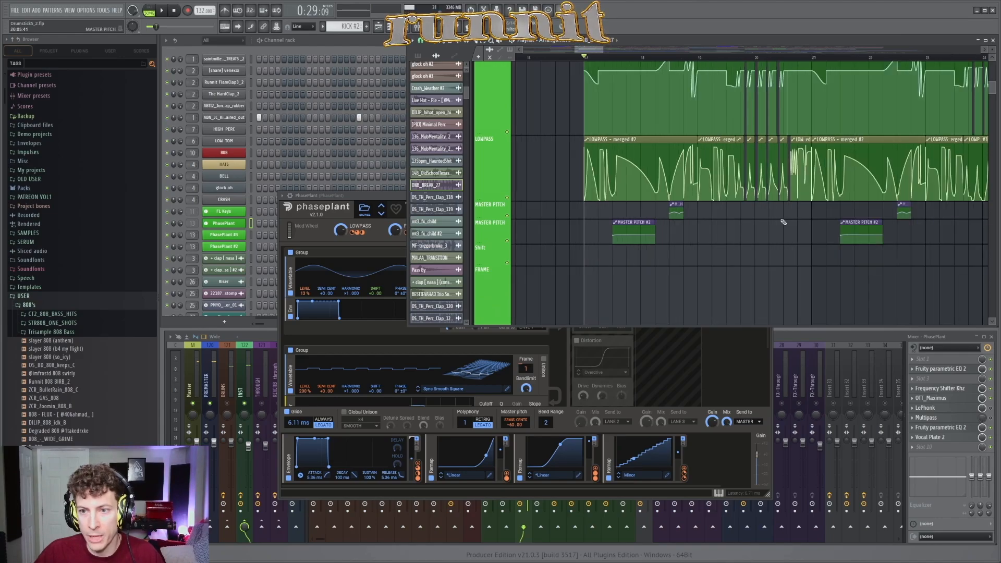
scroll(593, 217, down, 1)
scroll(582, 213, up, 3)
scroll(563, 214, down, 2)
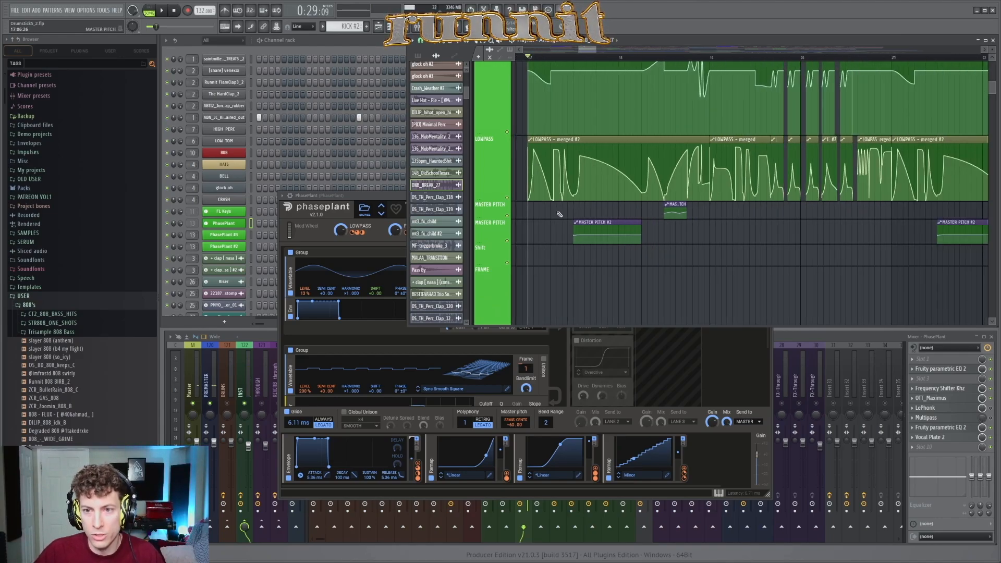
Step: Examine the Sync Smooth Square generators and filters in RUMBLE-BASS while keeping the LOWPASS automation in view
scroll(558, 215, up, 1)
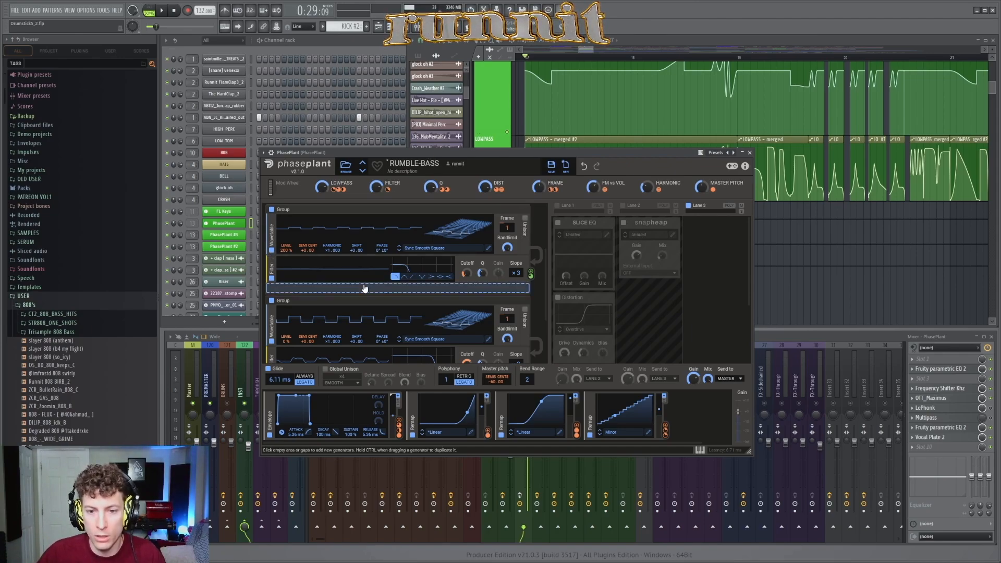
drag(469, 151, 469, 187)
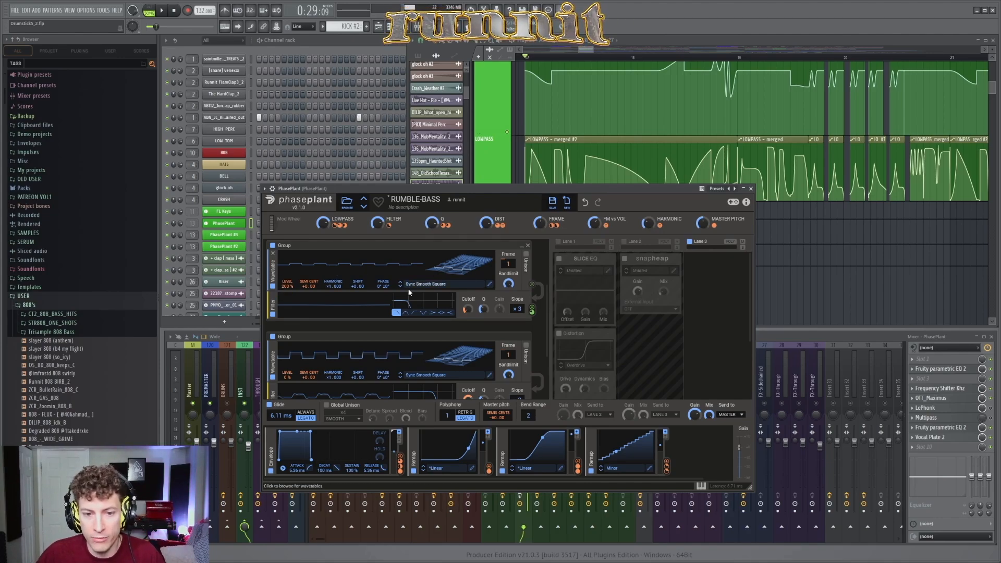
drag(457, 188, 455, 218)
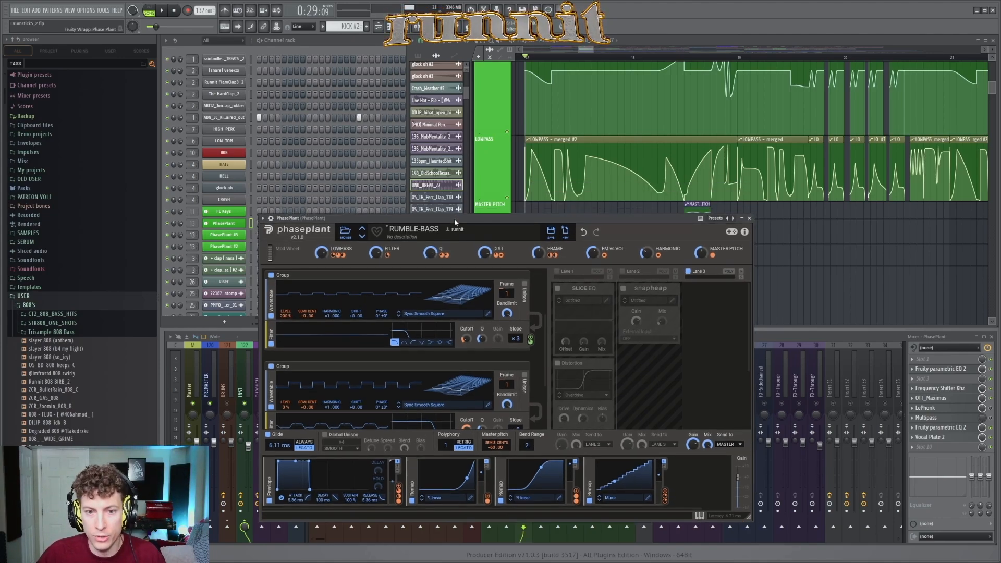
Step: Examine the MASTER PITCH automation clips beneath the LOWPASS automation across the first bars of the drop
mouse_move(321, 253)
mouse_down()
mouse_move(321, 281)
mouse_move(321, 242)
mouse_up()
scroll(550, 202, down, 2)
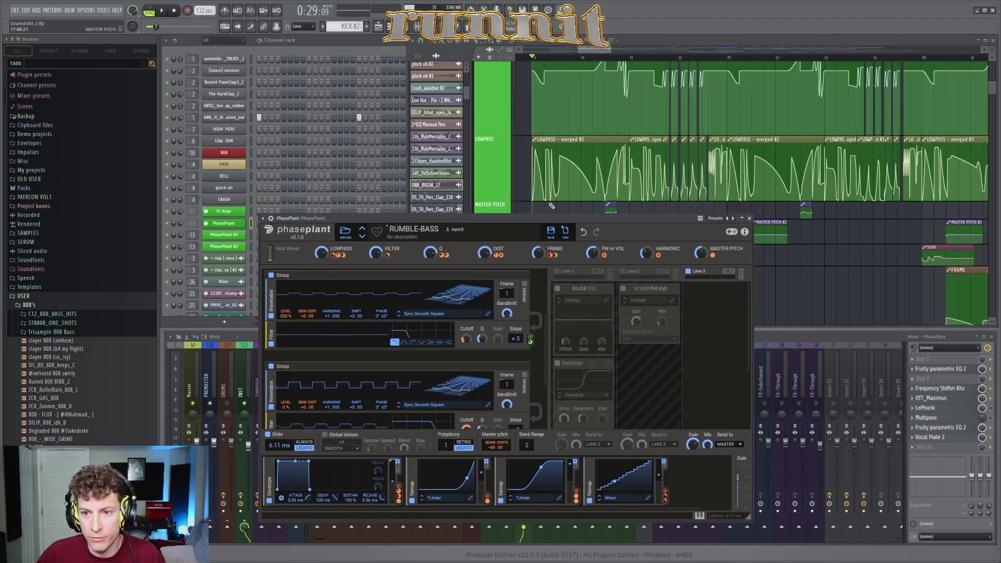
scroll(557, 170, down, 1)
scroll(540, 169, up, 3)
scroll(677, 172, up, 1)
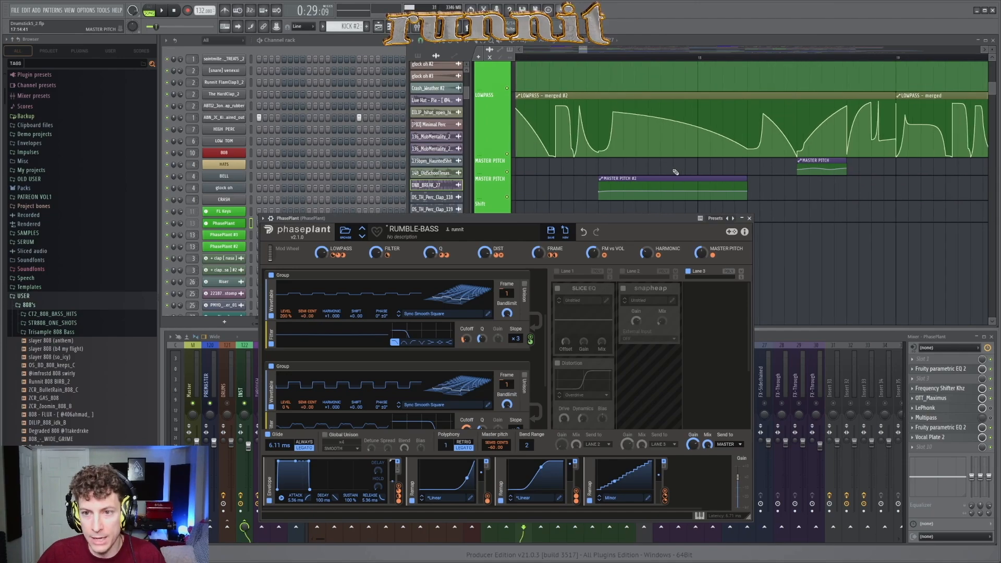
scroll(677, 172, down, 1)
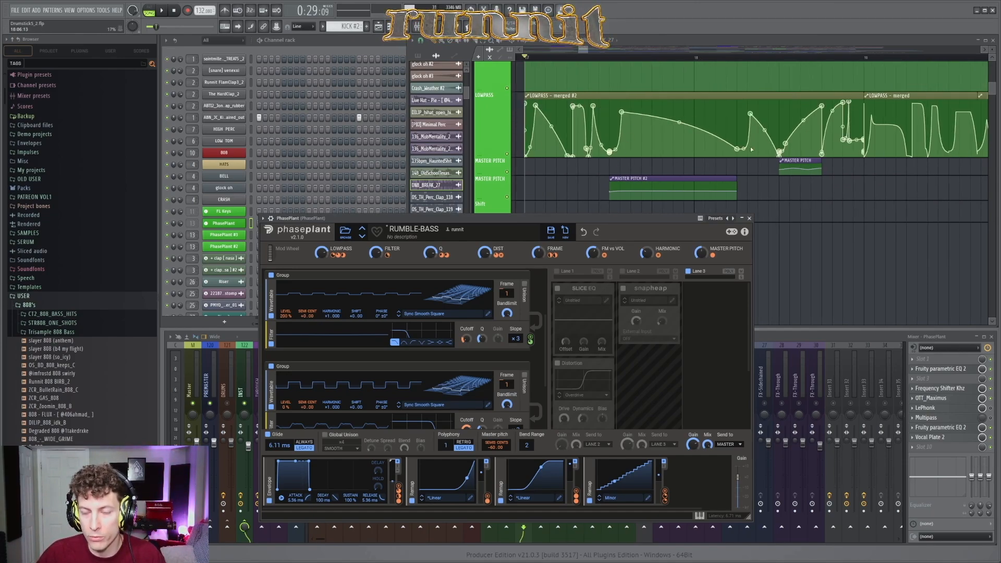
scroll(614, 182, down, 2)
drag(569, 218, 577, 193)
scroll(613, 177, down, 2)
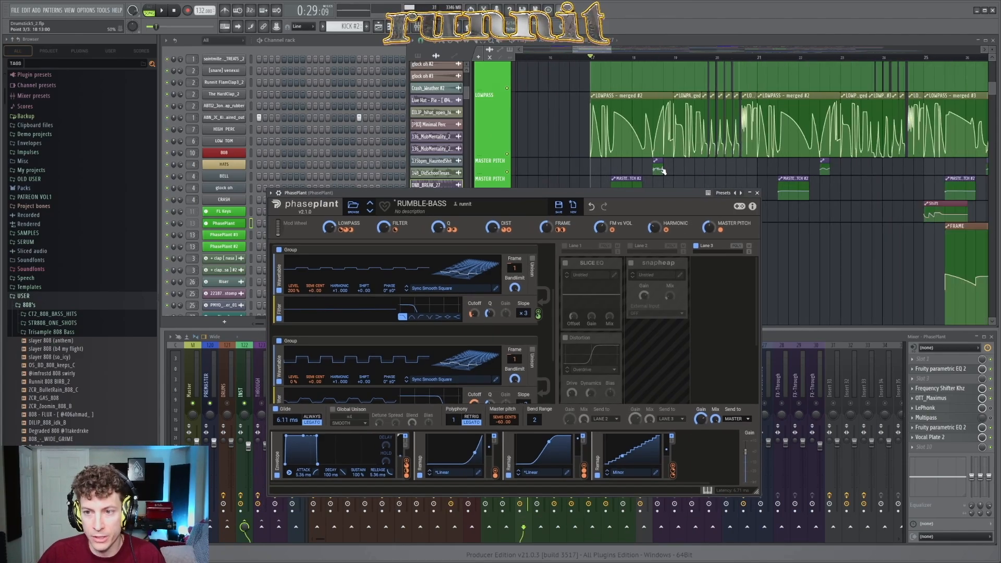
Step: Audition the drop from bar 17 while following the MASTER PITCH clips, stop, and return to the RUMBLE-BASS patch
key(space)
right_click(629, 169)
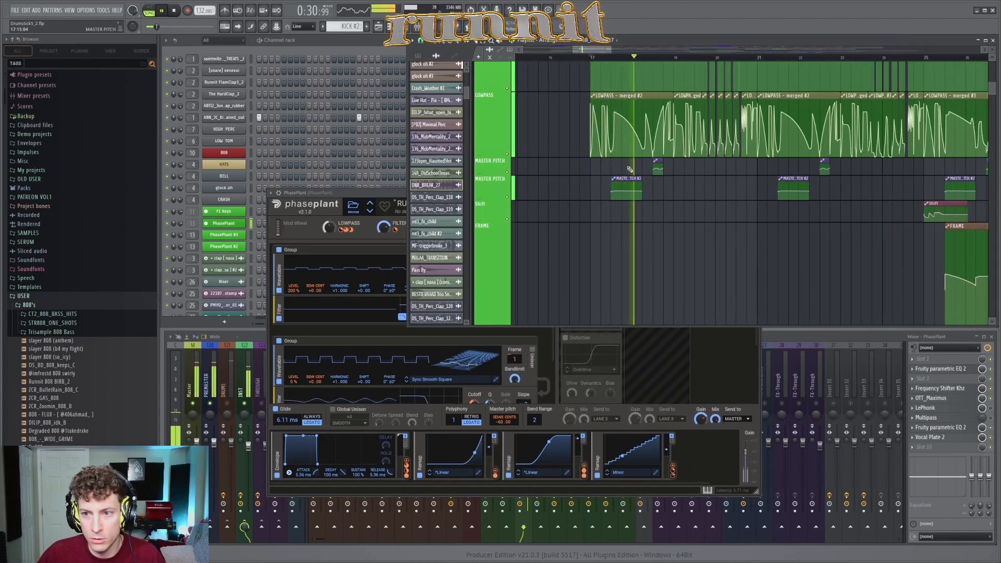
scroll(674, 191, up, 3)
key(space)
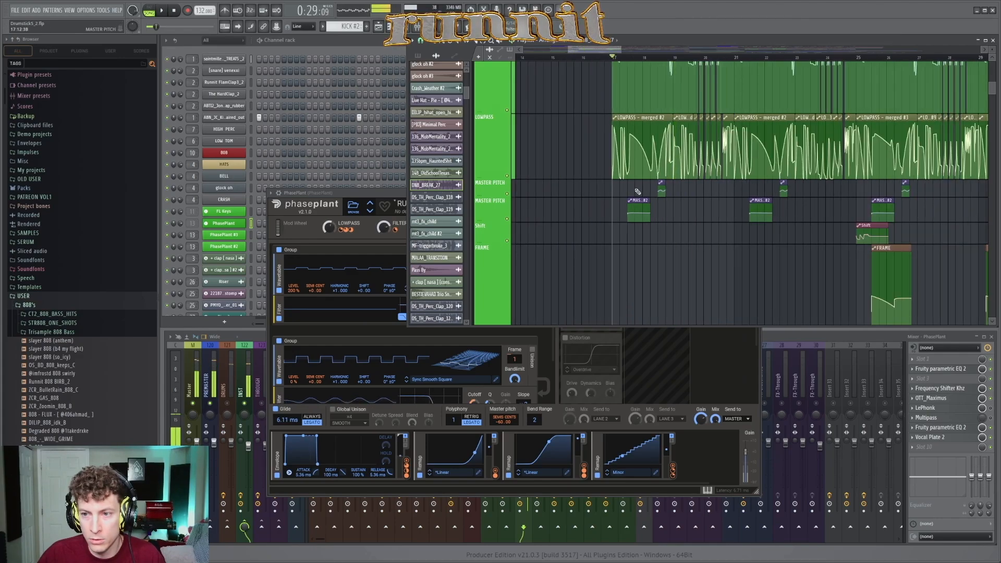
scroll(637, 192, down, 2)
click(400, 209)
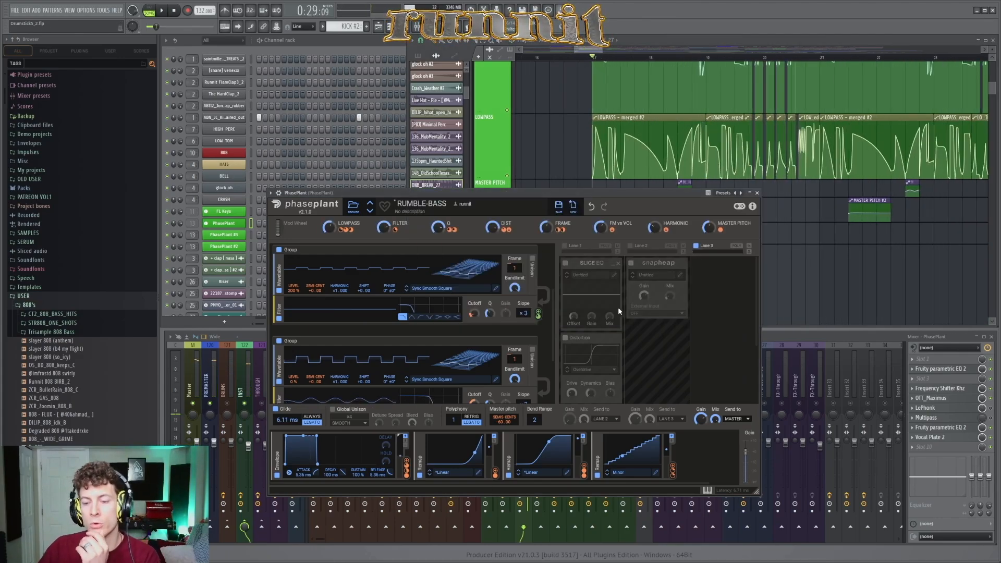
Step: Enable effect lane 1 of RUMBLE-BASS with Slice EQ active and its Distortion bypassed
drag(582, 274, 581, 259)
scroll(544, 272, up, 1)
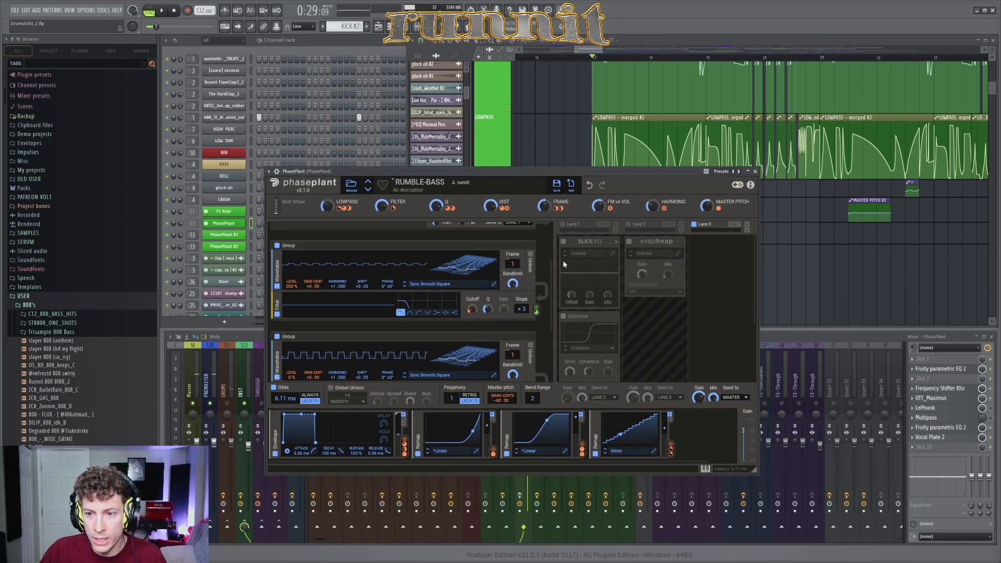
mouse_move(554, 172)
mouse_down()
mouse_move(543, 171)
mouse_move(551, 174)
mouse_up()
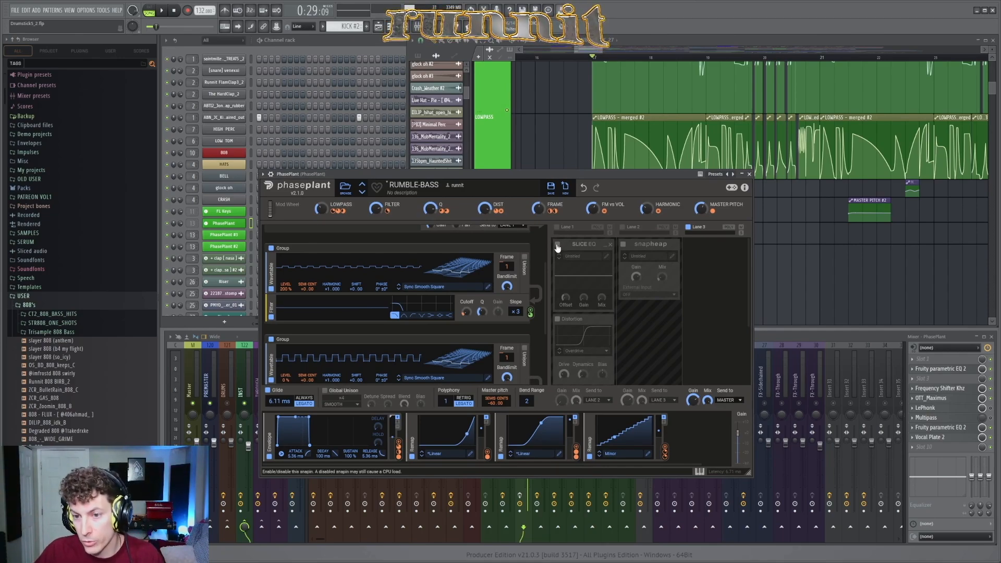
scroll(578, 313, down, 2)
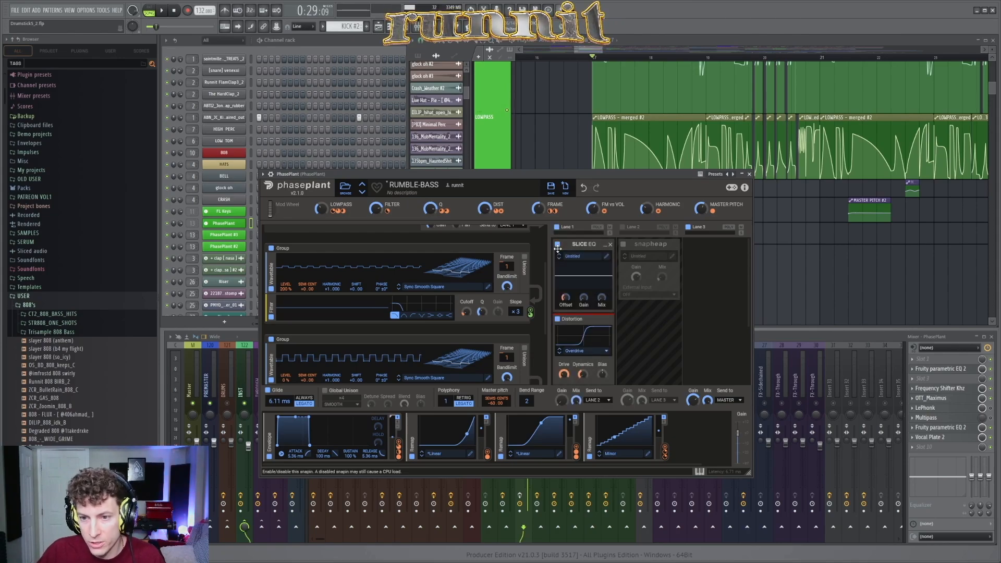
scroll(573, 316, up, 2)
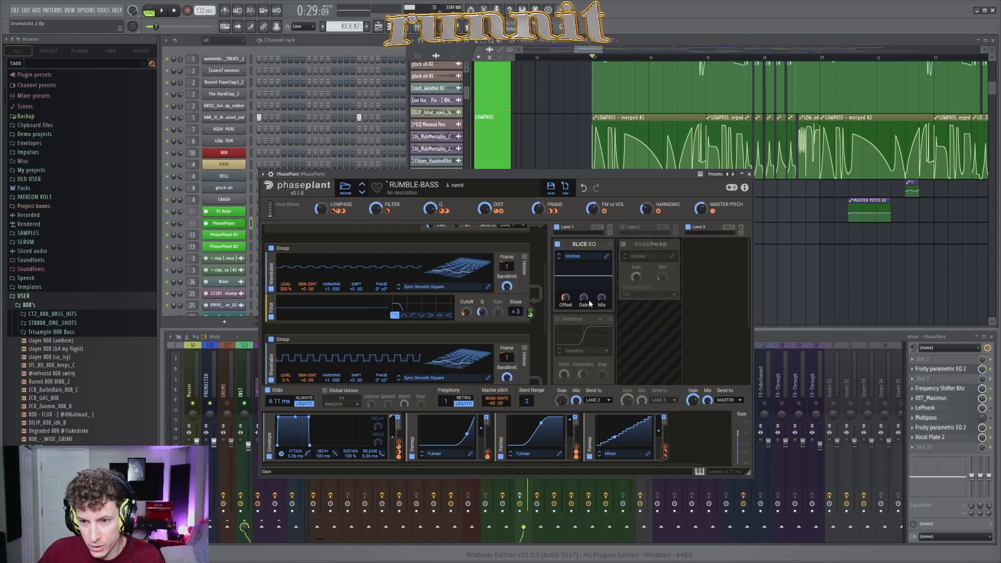
Step: Open the Slice EQ editor, watch its curve while playing the drop from bar 17, then stop and close the editor
click(587, 255)
click(587, 256)
click(606, 256)
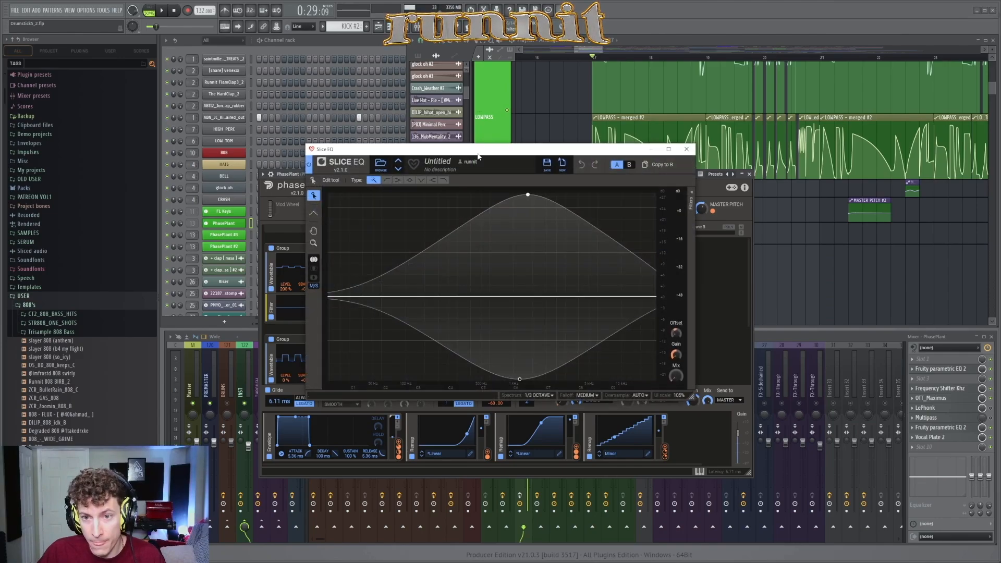
mouse_move(485, 151)
mouse_down()
mouse_move(820, 166)
mouse_move(515, 166)
mouse_up()
key(space)
key(space)
key(space)
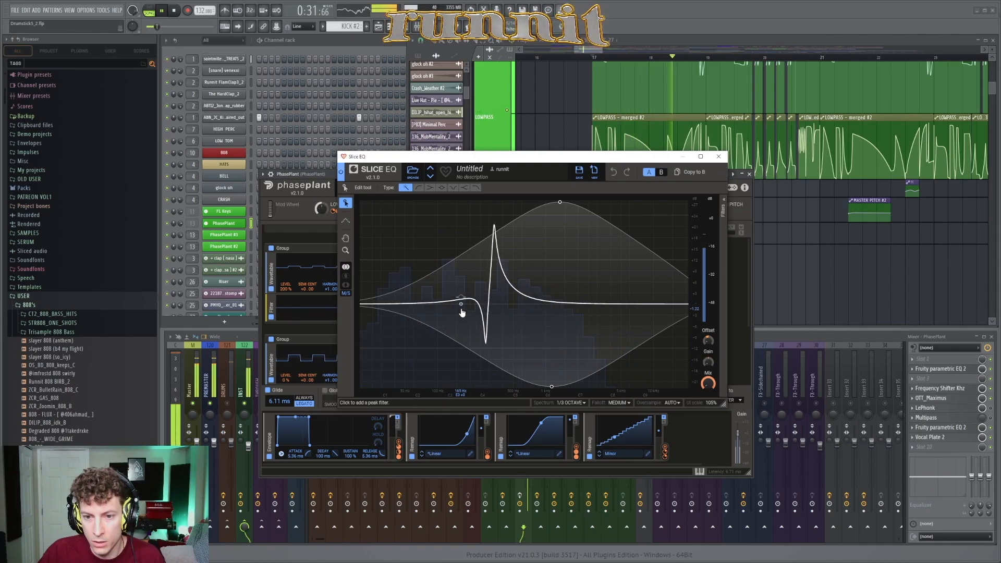
key(space)
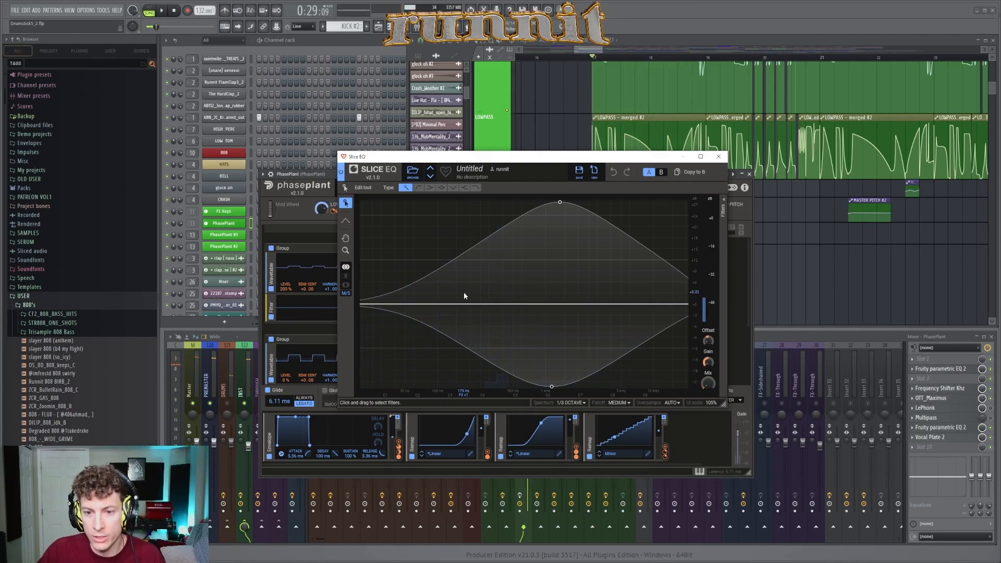
click(722, 157)
Step: Examine the Slice EQ Offset control and compare it with the FILTER automation clip above LOWPASS from bar 17
drag(537, 175, 538, 135)
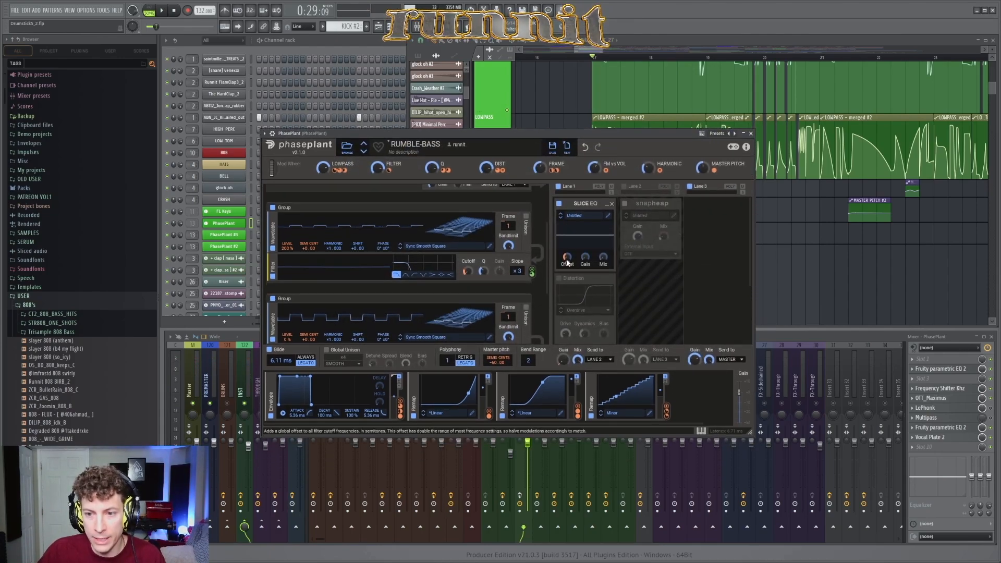
mouse_move(568, 267)
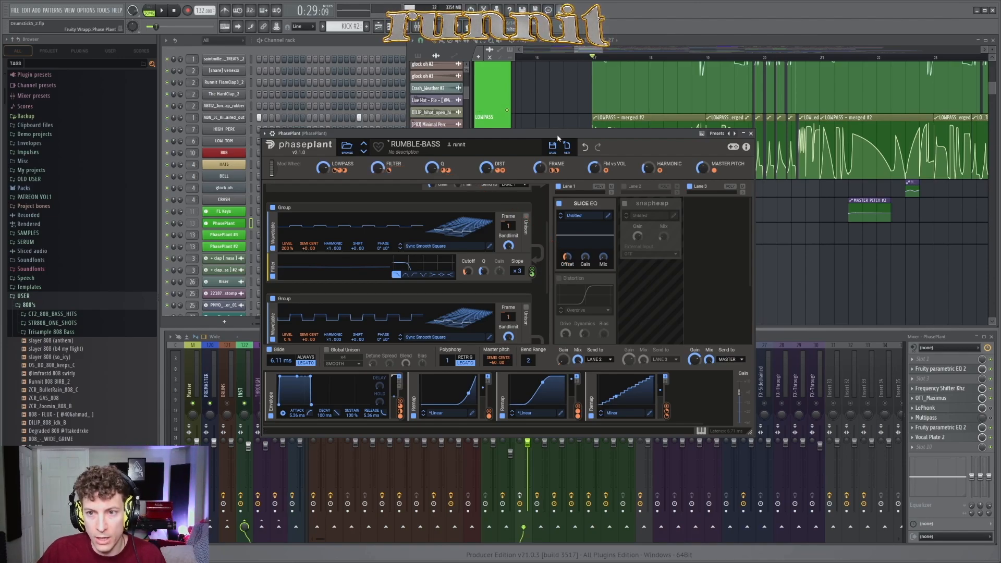
drag(579, 134, 580, 269)
scroll(635, 174, up, 4)
scroll(637, 167, up, 3)
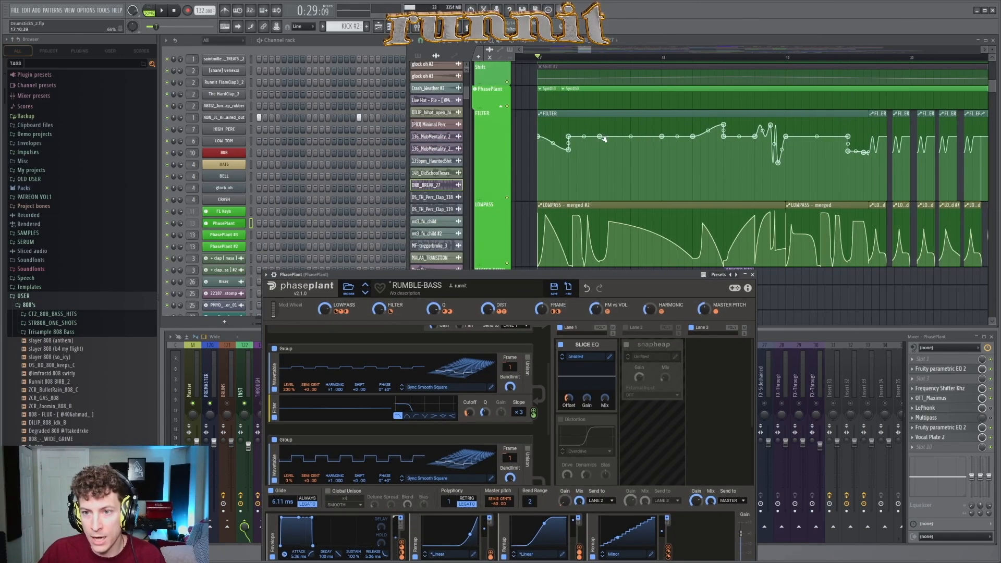
scroll(574, 121, down, 1)
scroll(573, 118, down, 1)
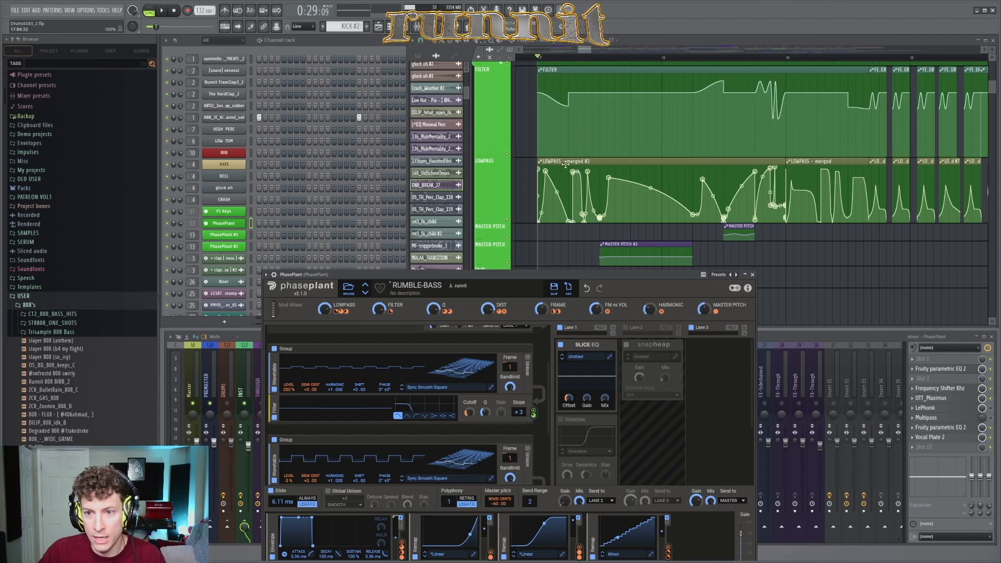
drag(426, 279, 431, 177)
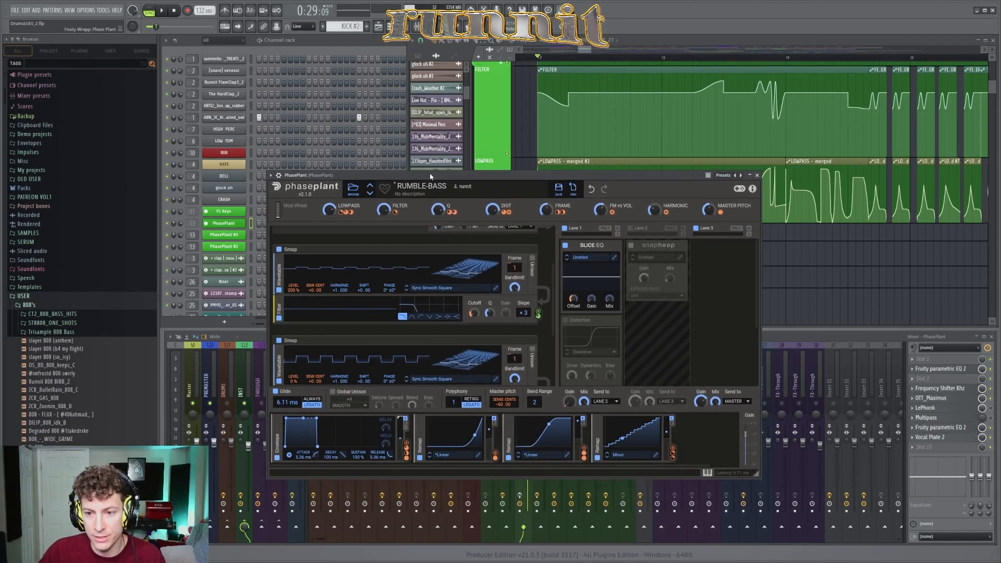
scroll(587, 115, down, 4)
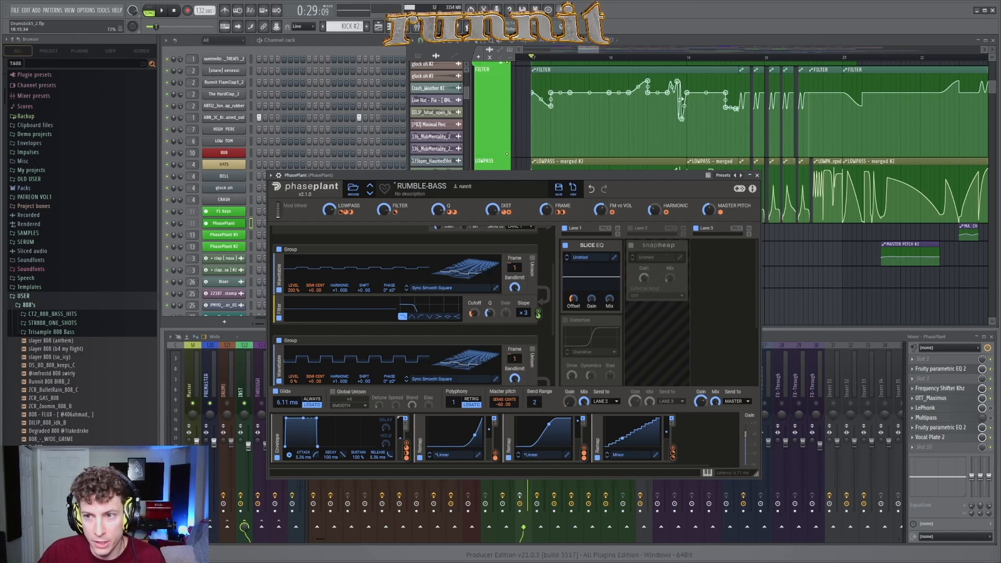
click(593, 55)
scroll(688, 120, down, 2)
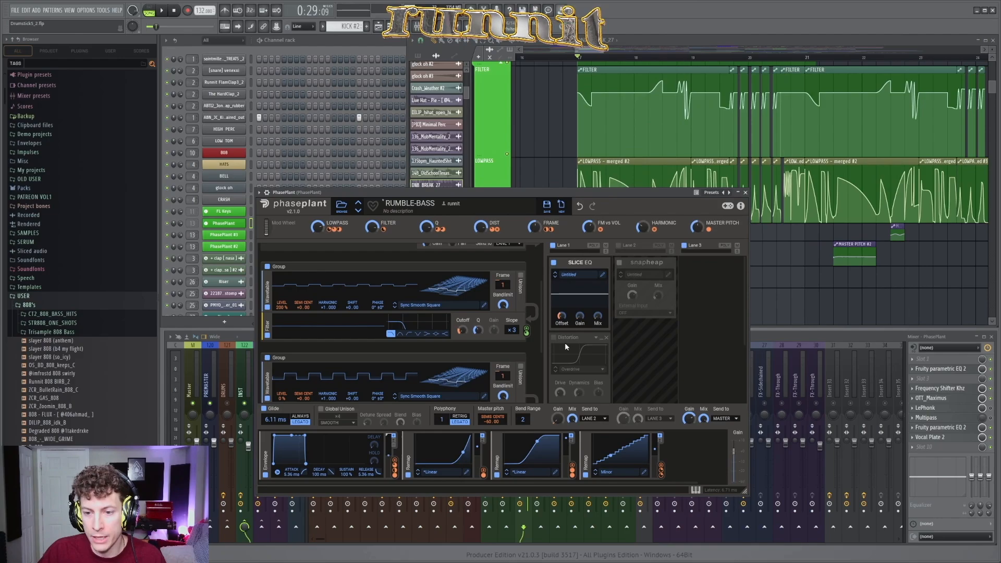
Step: Enable the Distortion in effect lane 1 and audition the bass from bar 17, then stop
click(554, 337)
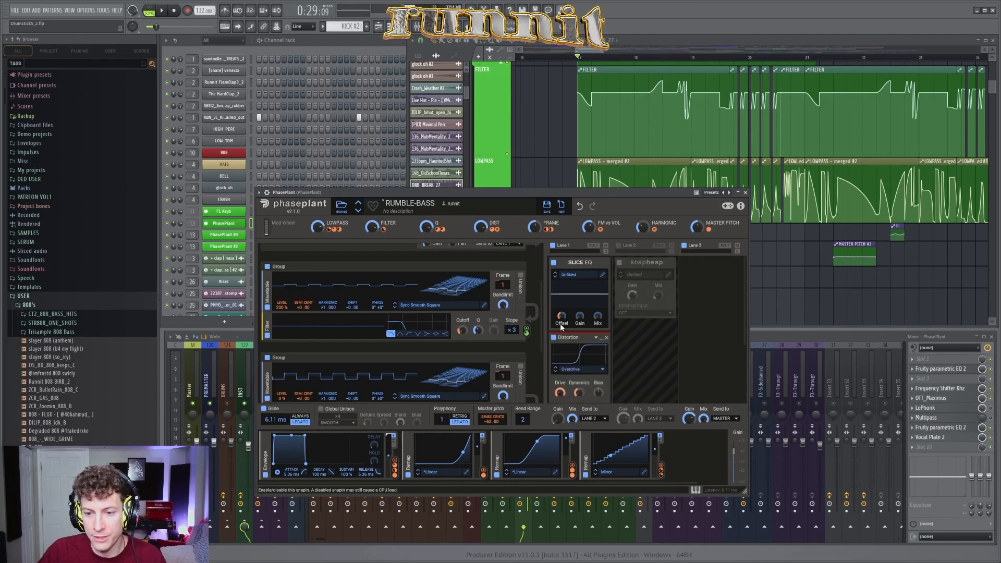
drag(604, 191, 599, 241)
scroll(624, 154, up, 2)
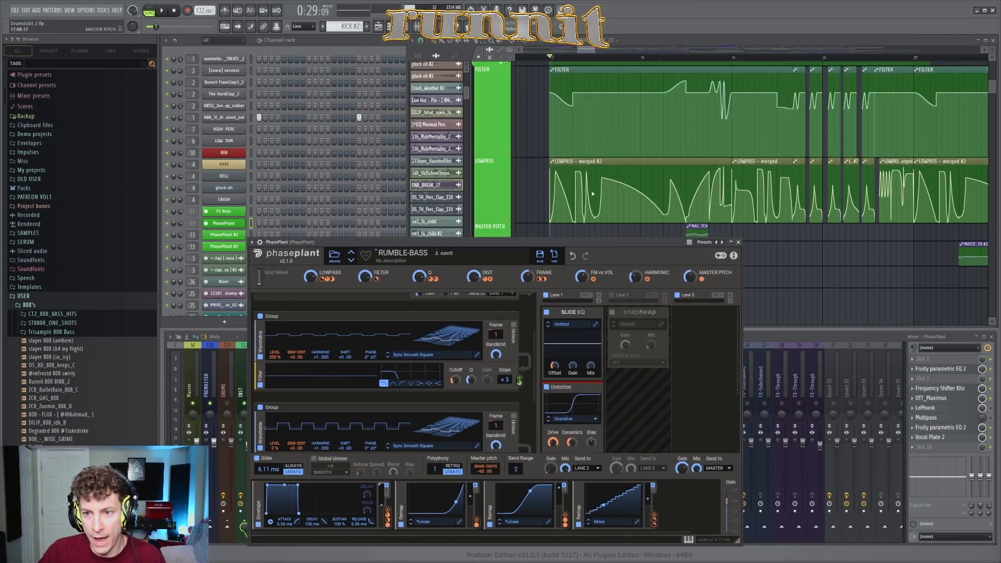
key(space)
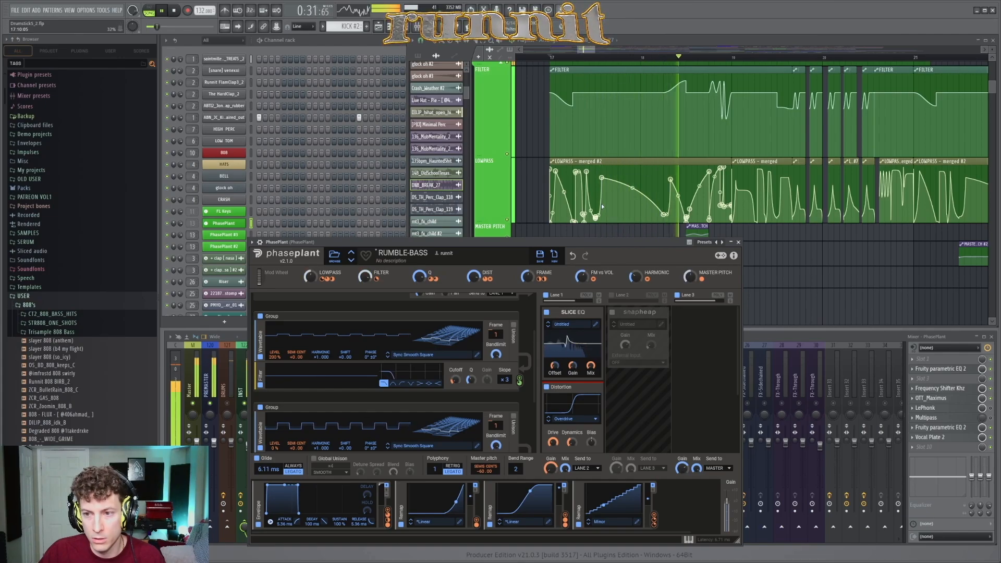
key(space)
Step: Enable effect lane 2 with its Snap Heap and open the Snap Heap editor
drag(611, 242, 622, 223)
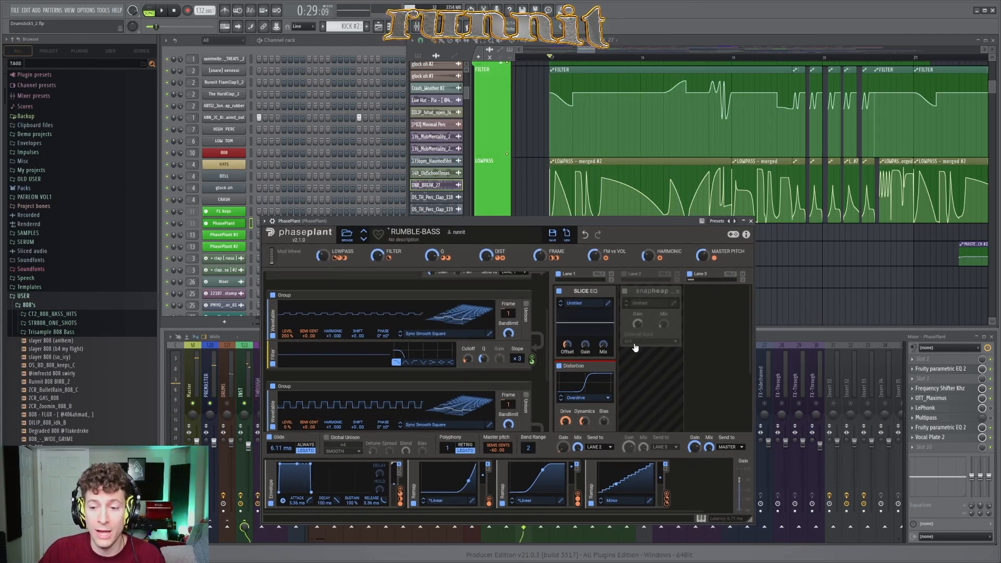
scroll(634, 347, down, 3)
scroll(633, 348, up, 3)
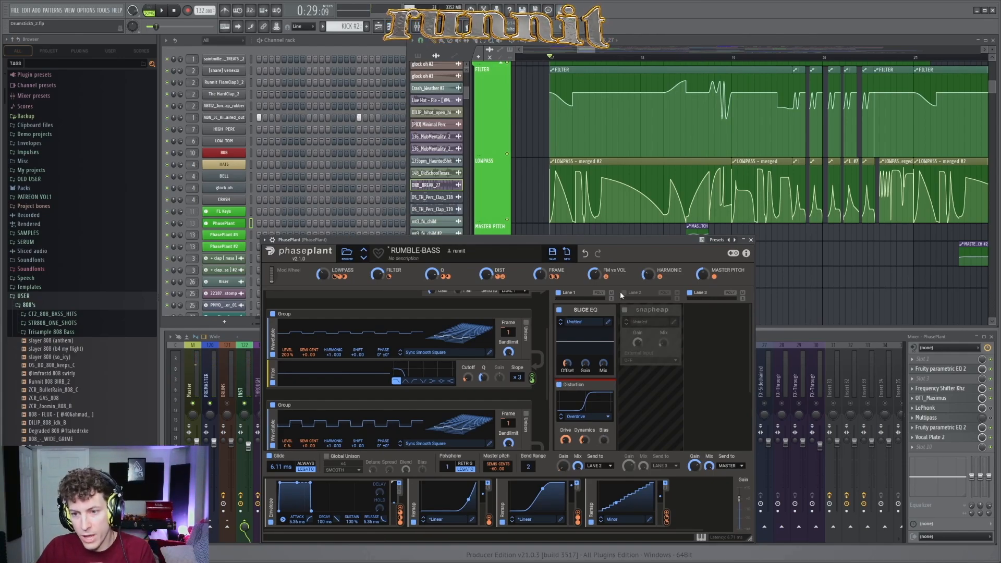
click(625, 310)
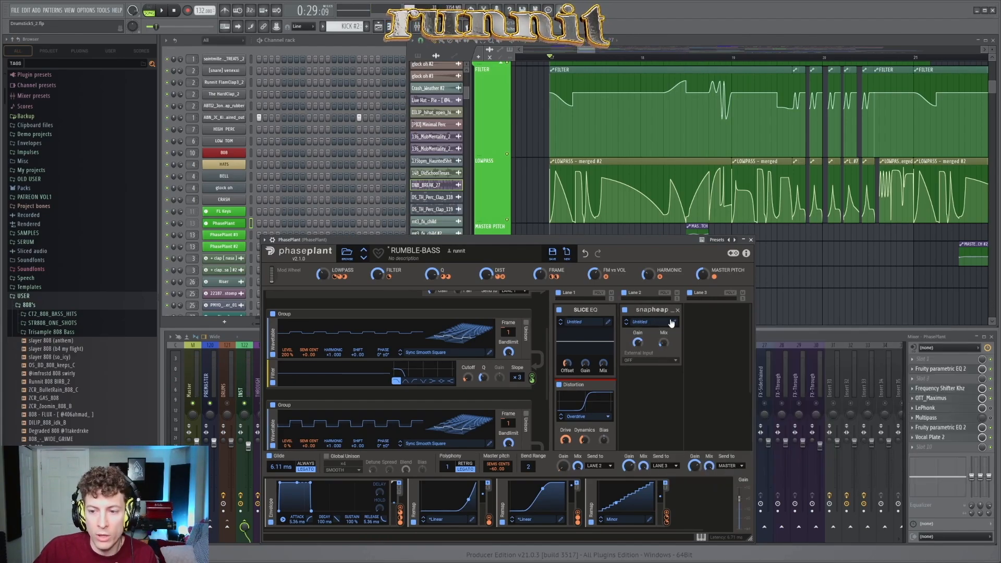
click(674, 321)
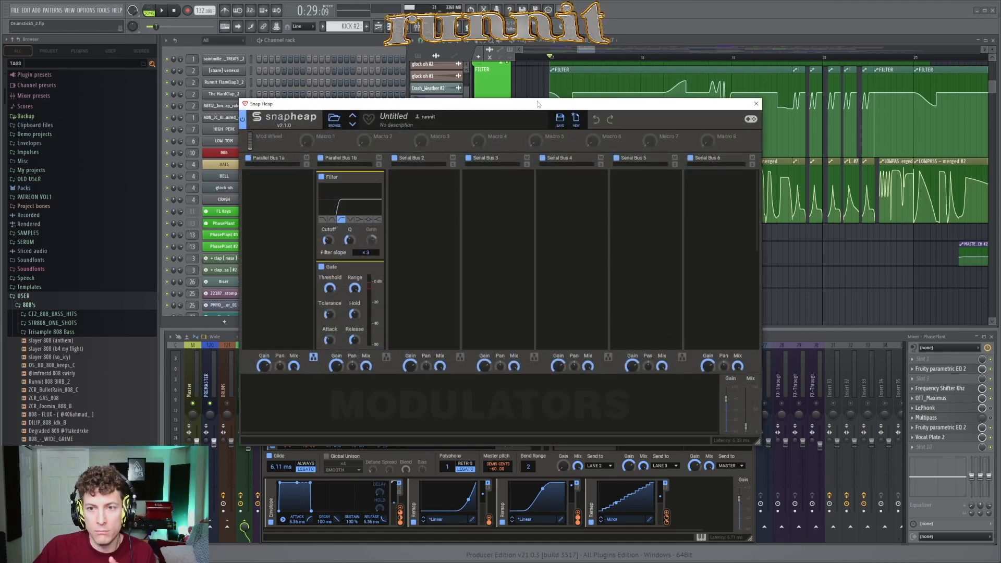
drag(537, 102, 537, 110)
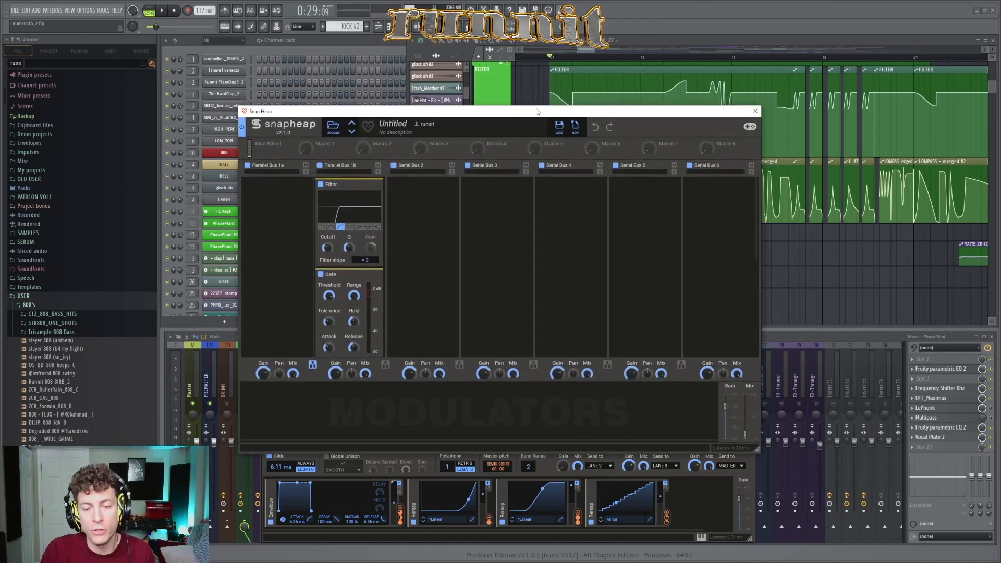
drag(537, 111, 560, 109)
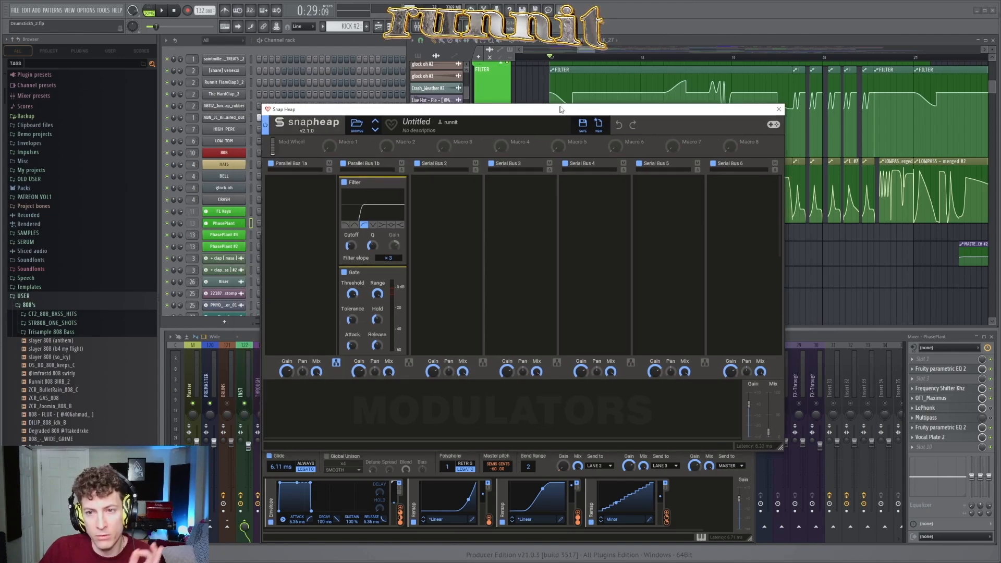
Step: Examine the Filter, Gate and Convolver in Snap Heap's Parallel Bus 1b, including the Convolver's impulse response selection
scroll(417, 239, down, 5)
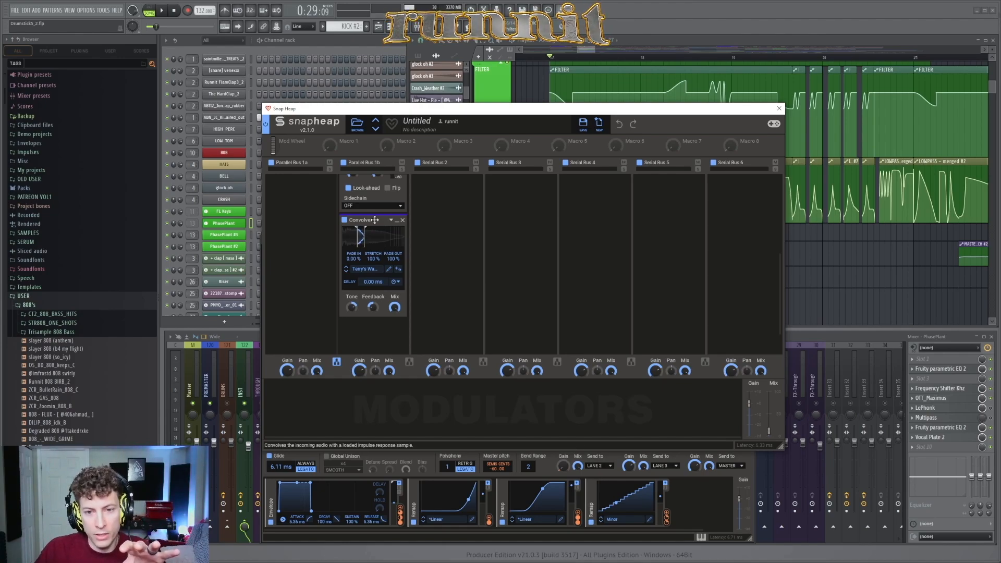
click(371, 270)
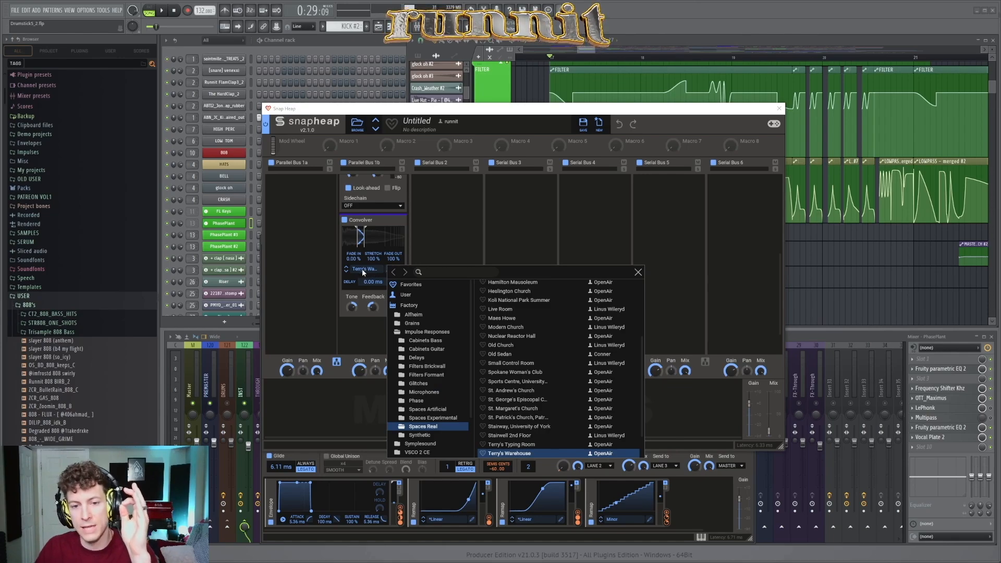
click(371, 271)
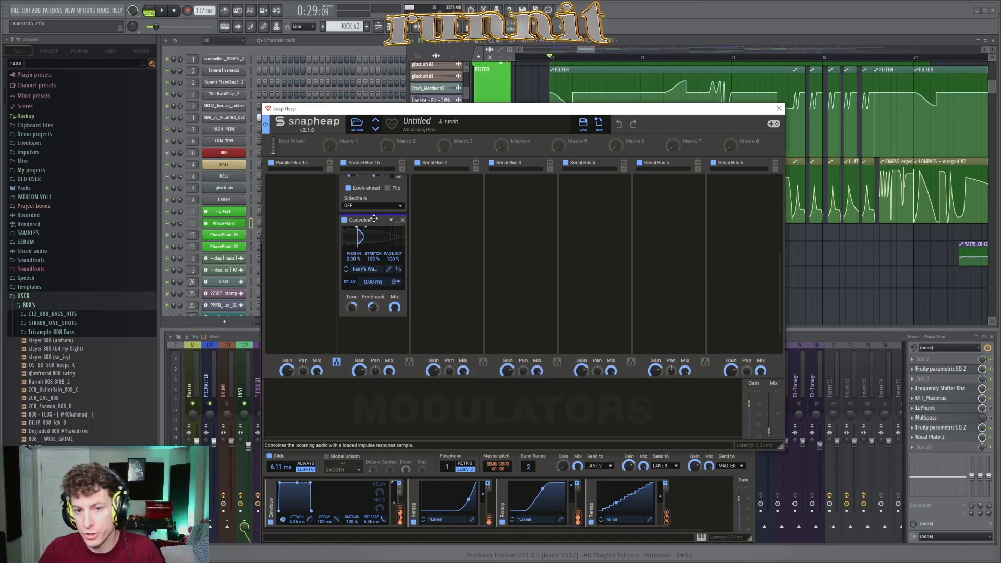
scroll(374, 219, up, 5)
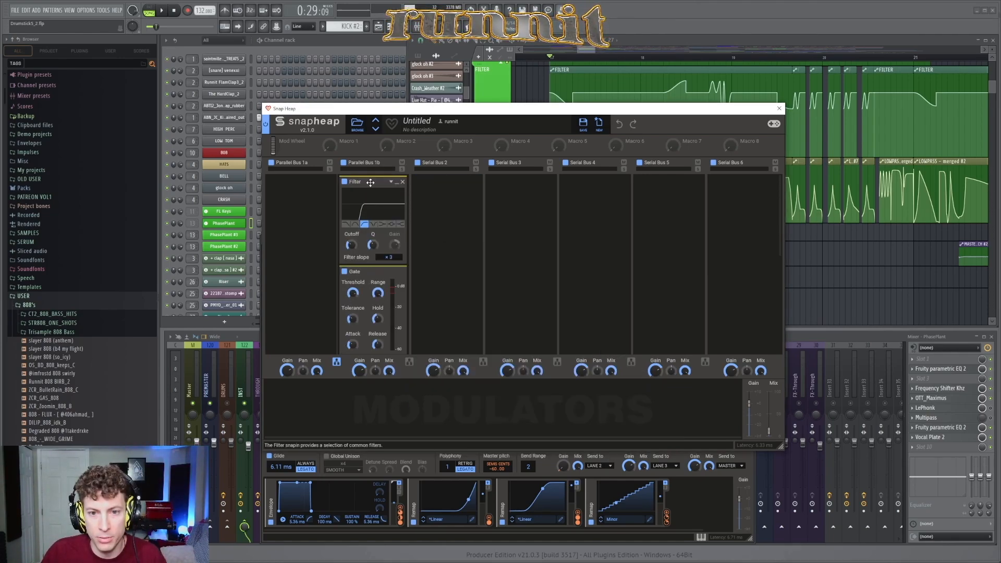
scroll(391, 234, down, 6)
scroll(371, 243, up, 5)
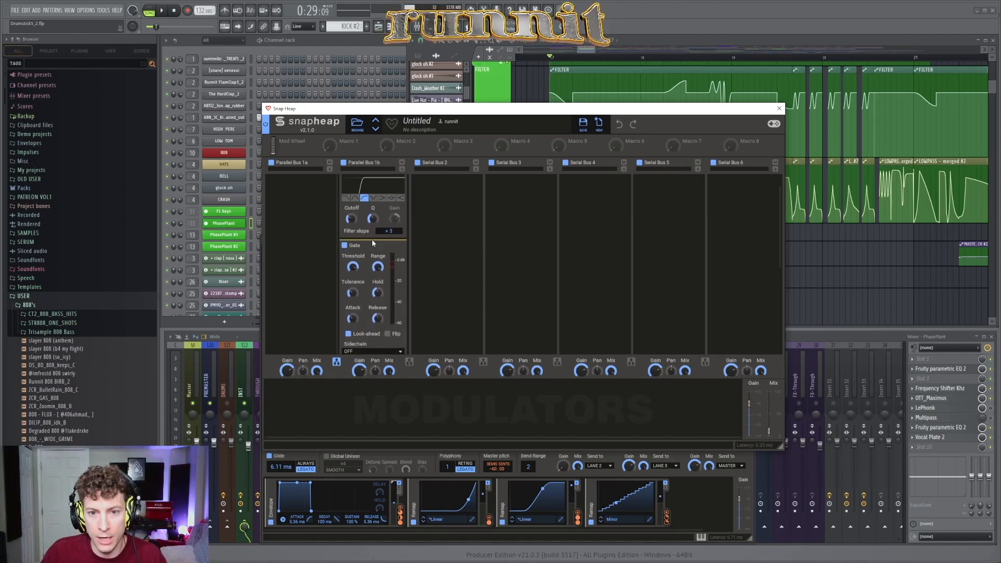
Step: Recheck the Filter, Gate and Convolver in Snap Heap's Parallel Bus 1b, and close the Snap Heap editor
scroll(378, 219, up, 1)
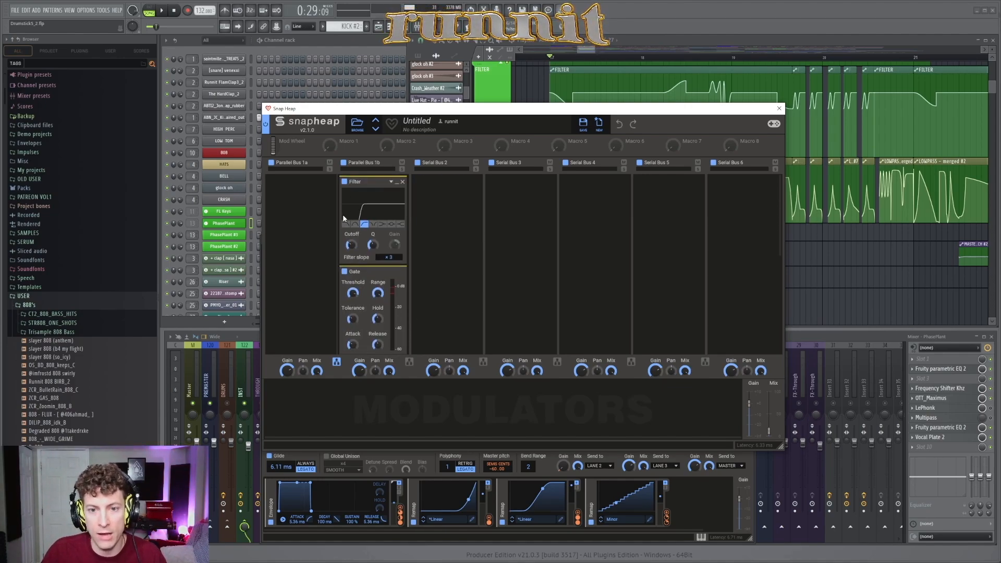
scroll(364, 230, down, 3)
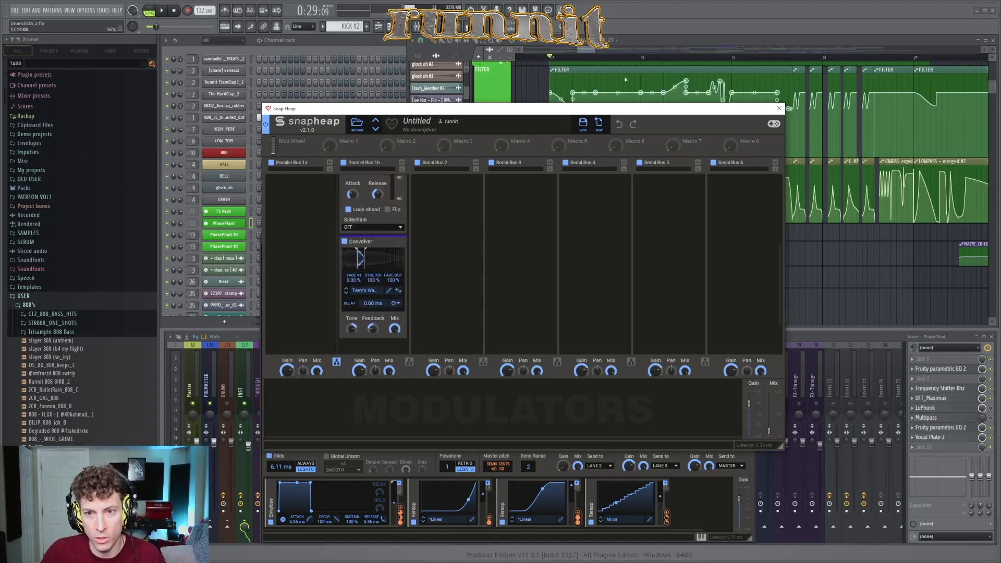
click(779, 108)
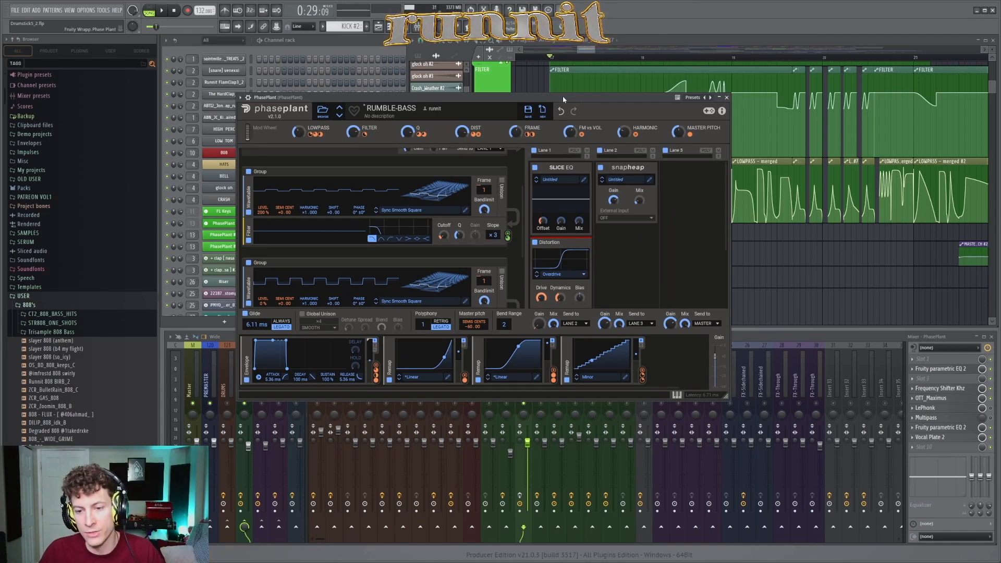
Step: Audition the RUMBLE-BASS with effect lane 2 enabled and stop playback
key(space)
mouse_move(562, 96)
mouse_down()
mouse_move(549, 100)
mouse_move(554, 121)
mouse_move(544, 126)
mouse_move(563, 111)
mouse_up()
key(space)
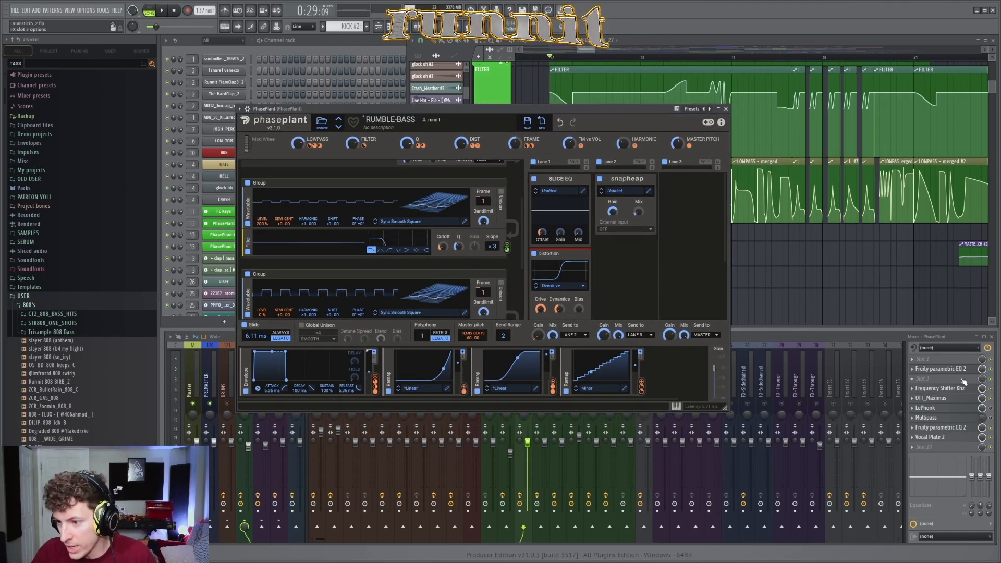
Step: Examine the low-mid cuts in the first Fruity parametric EQ 2 on the PhasePlant mixer insert, and return to Phase Plant
click(941, 369)
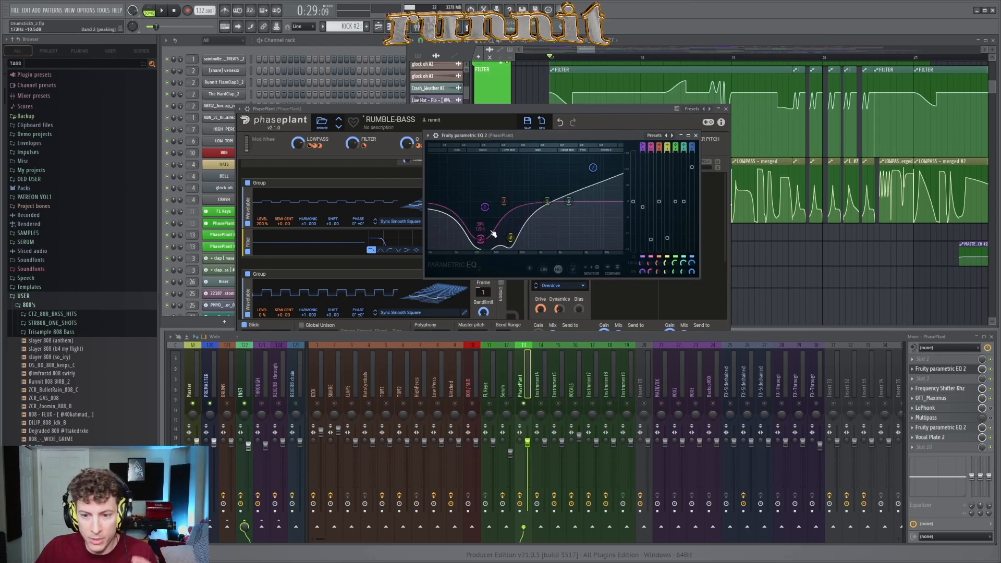
drag(483, 233, 480, 238)
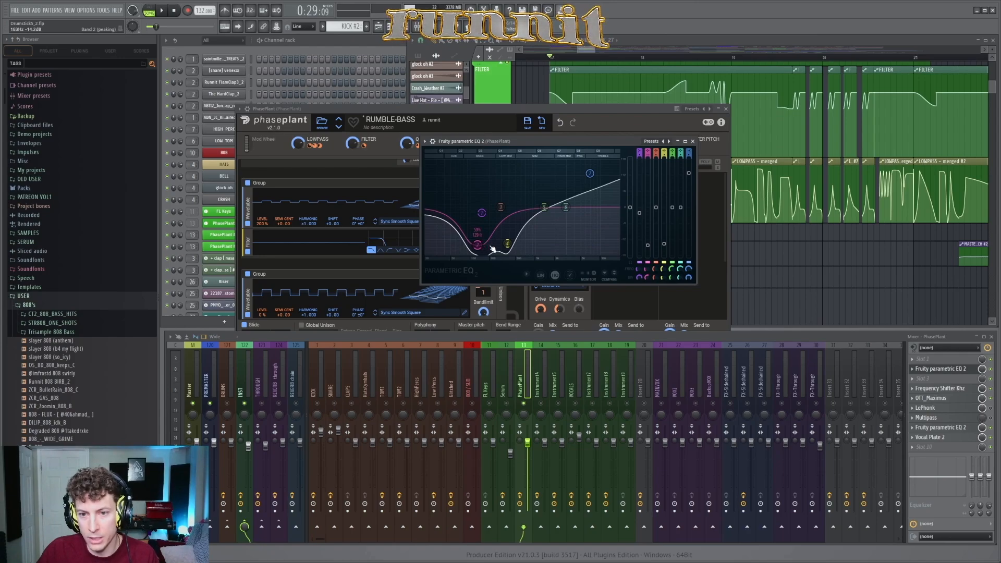
click(609, 110)
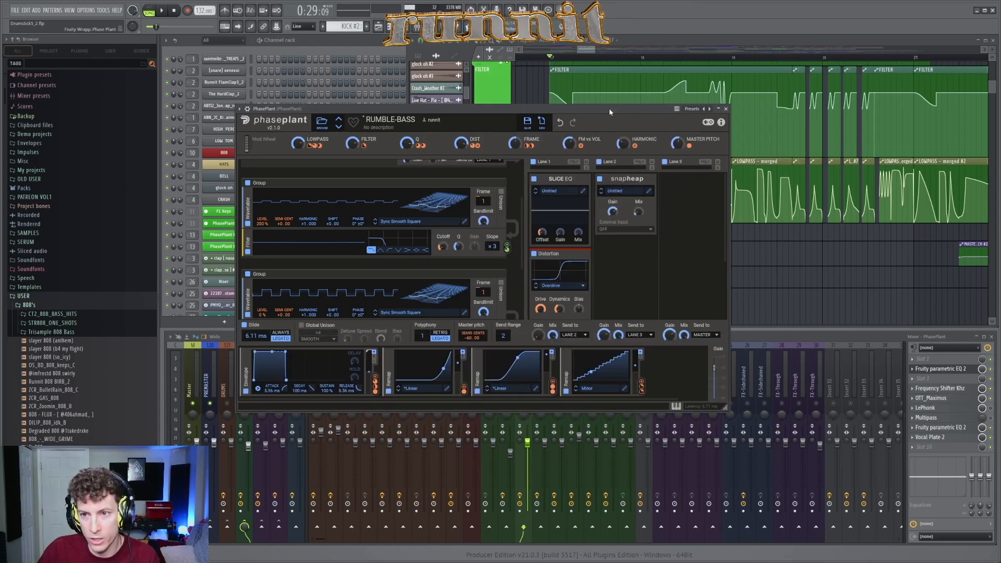
Step: Inspect the Frequency Shifter Khz and OTT_Maximus effects on the PhasePlant mixer insert, checking the Shift automation in the playlist
click(965, 390)
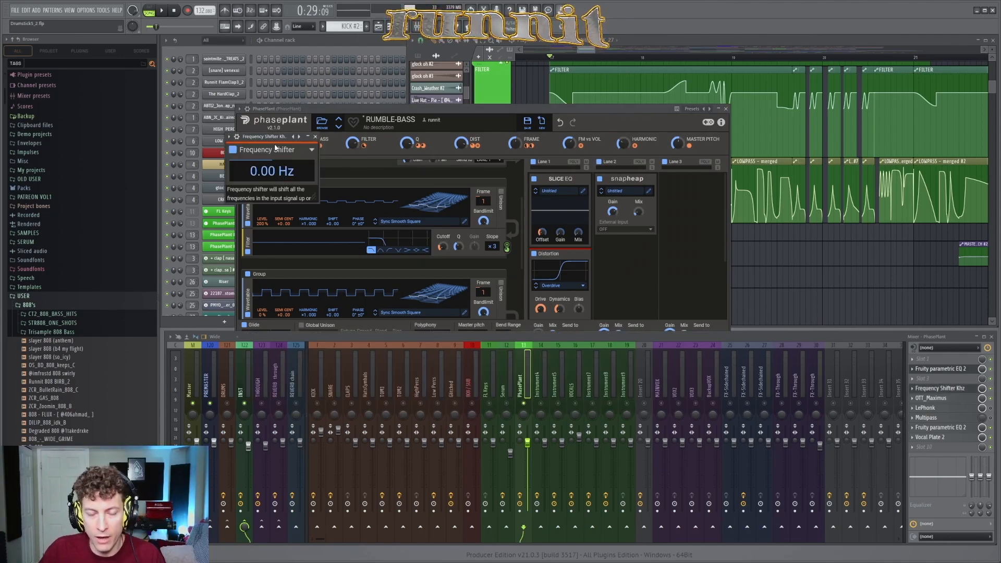
drag(272, 136, 353, 139)
click(398, 139)
right_click(805, 255)
scroll(805, 265, down, 5)
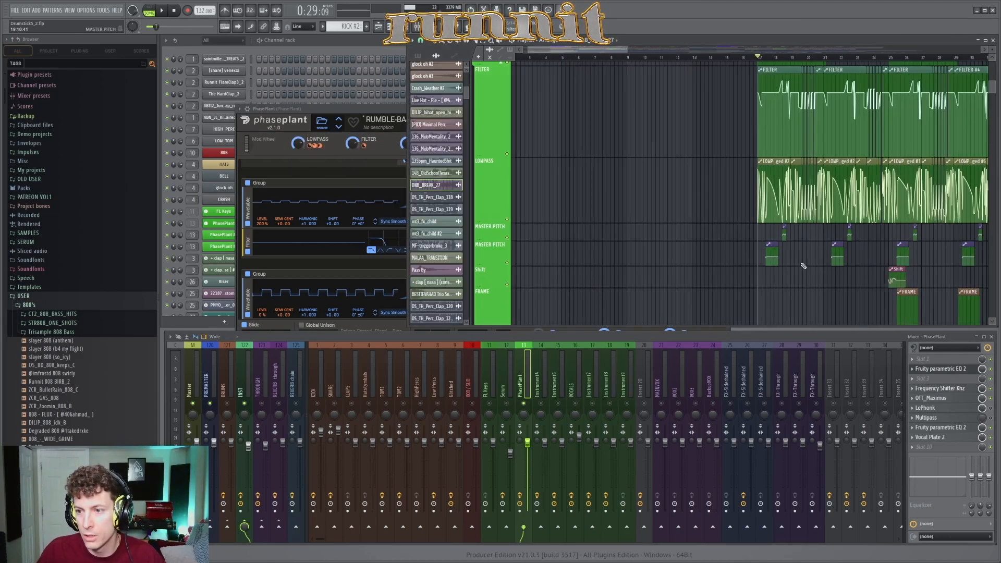
scroll(927, 289, up, 2)
scroll(926, 290, up, 2)
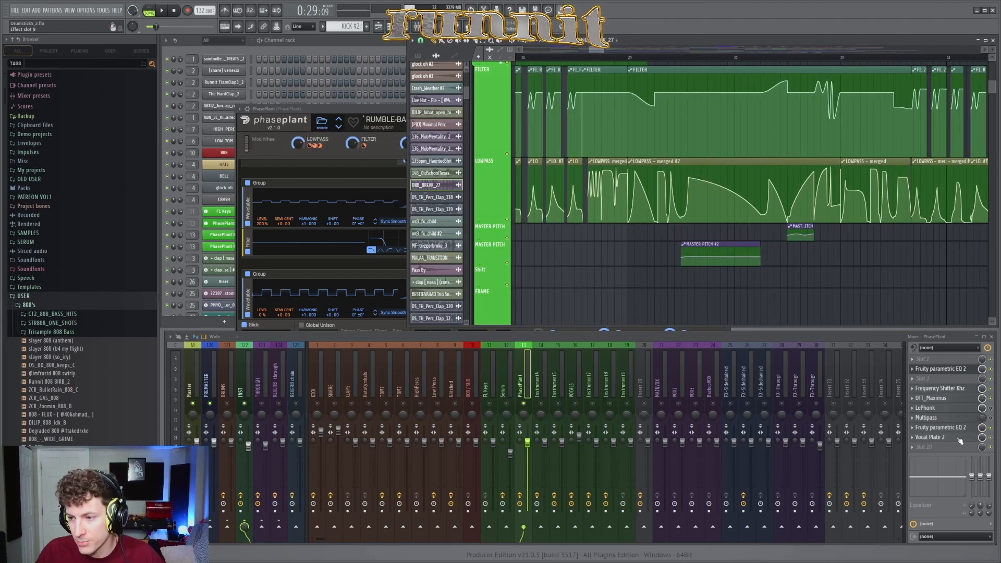
click(957, 399)
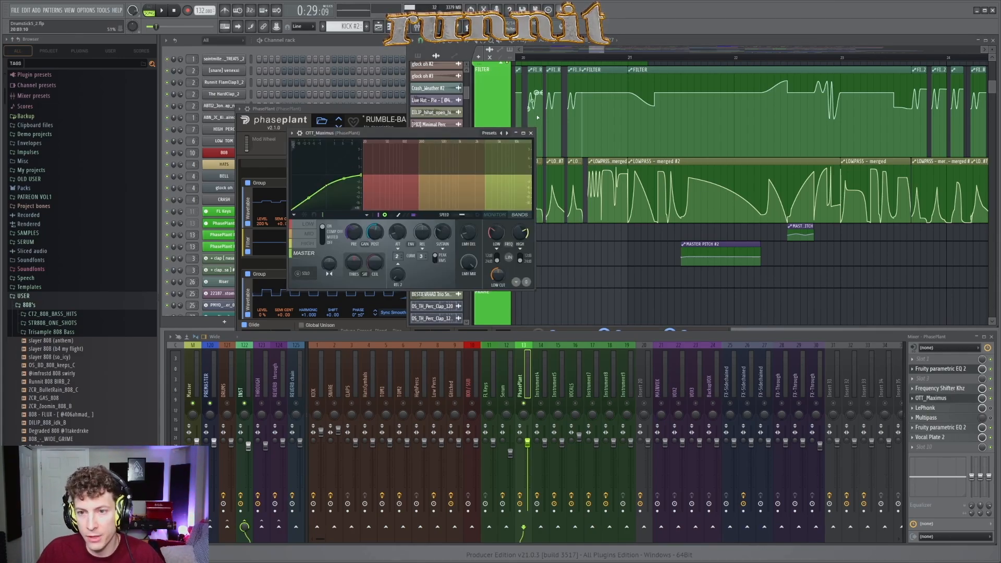
click(531, 133)
Step: Audition the processed bass from bar 17 while following the LOWPASS and MASTER PITCH automation, and stop playback
scroll(611, 240, down, 5)
scroll(564, 156, up, 3)
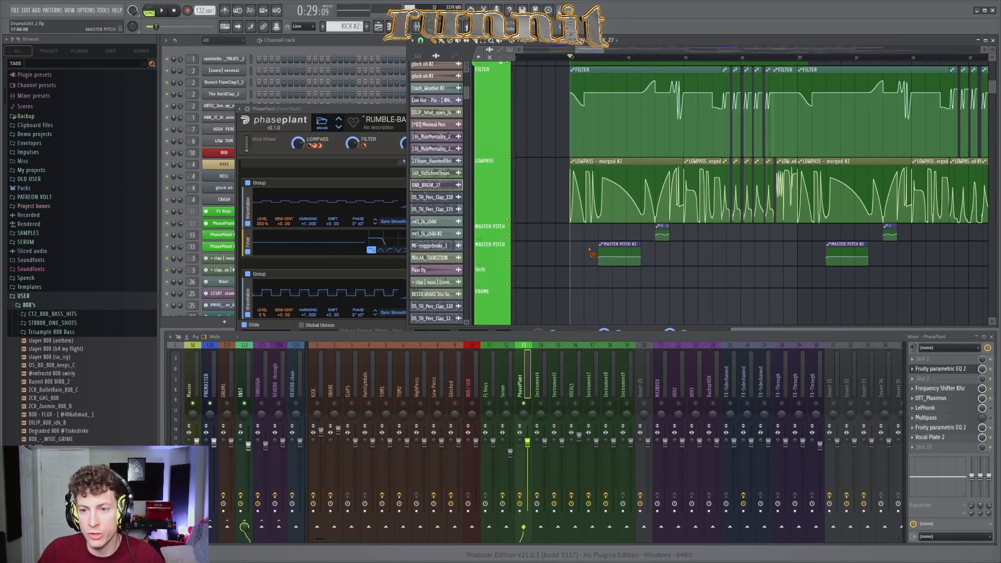
scroll(605, 235, up, 6)
key(space)
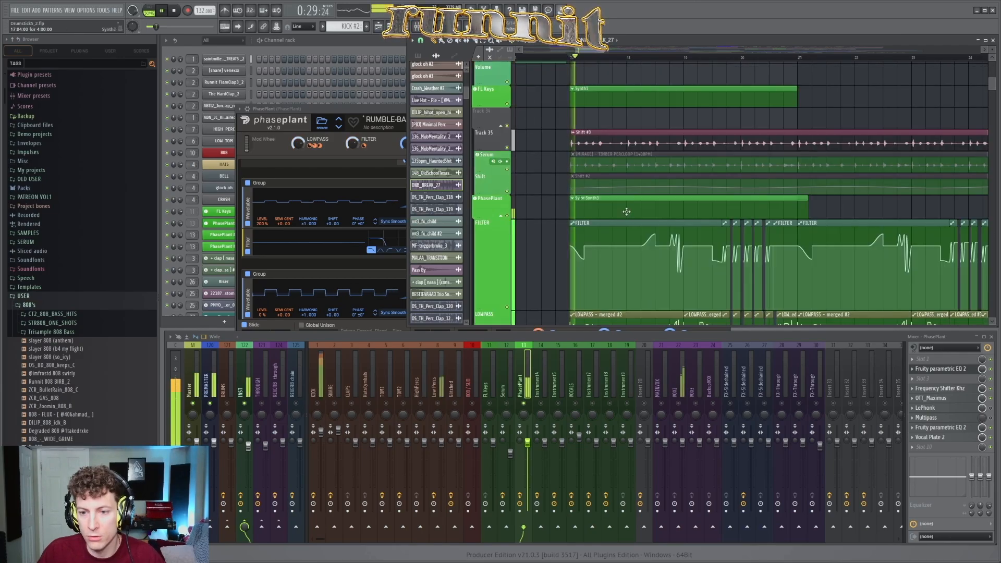
scroll(627, 211, down, 4)
scroll(643, 234, up, 3)
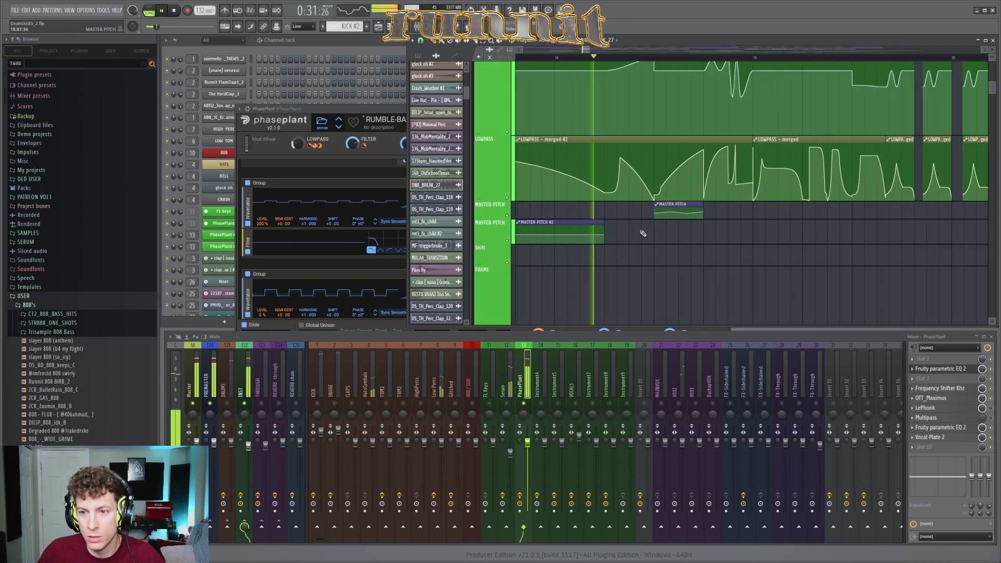
scroll(643, 233, down, 3)
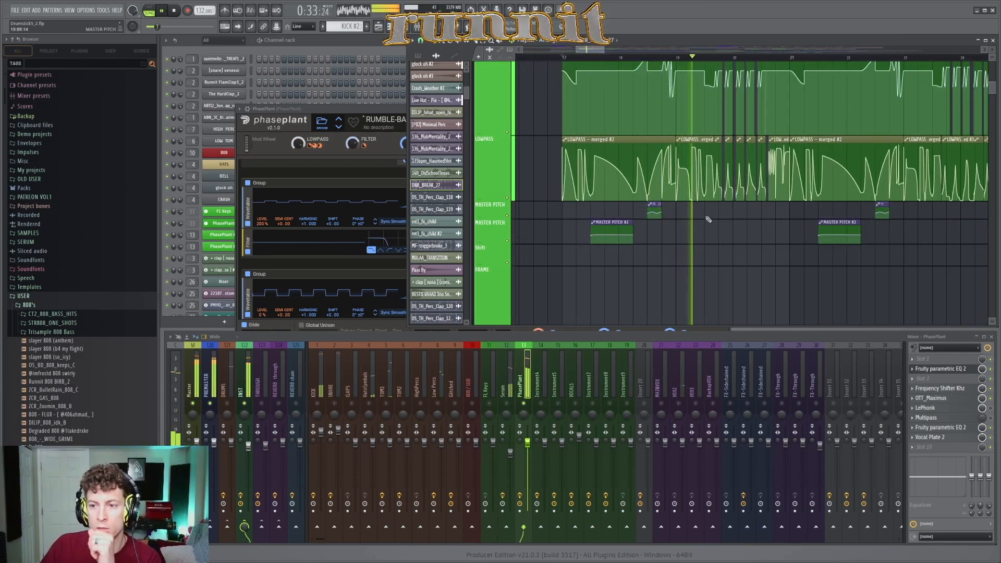
drag(594, 50, 600, 51)
key(space)
Step: Review the LOWPASS automation clips from bar 17 onward and close the Phase Plant window
scroll(717, 202, up, 3)
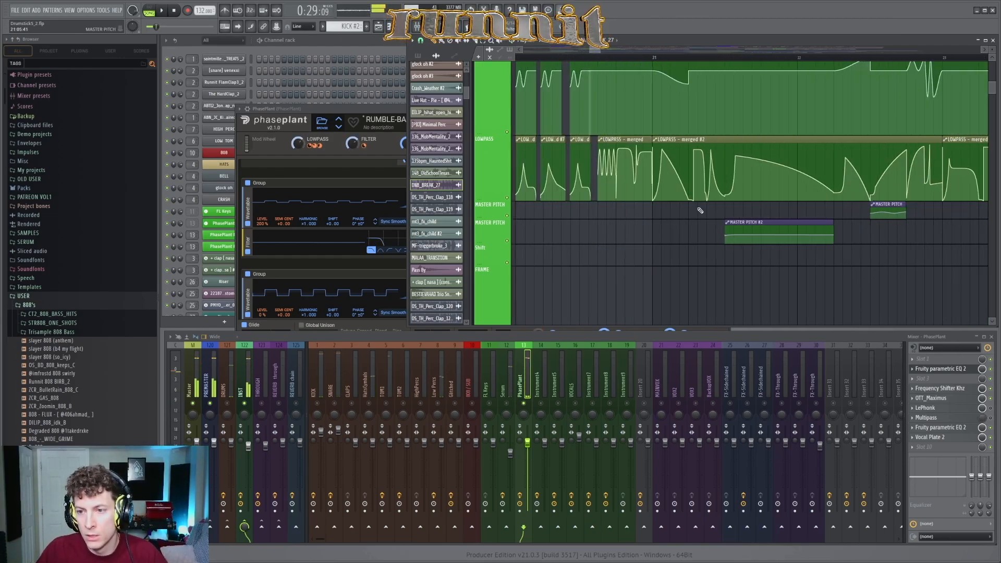
scroll(646, 219, down, 4)
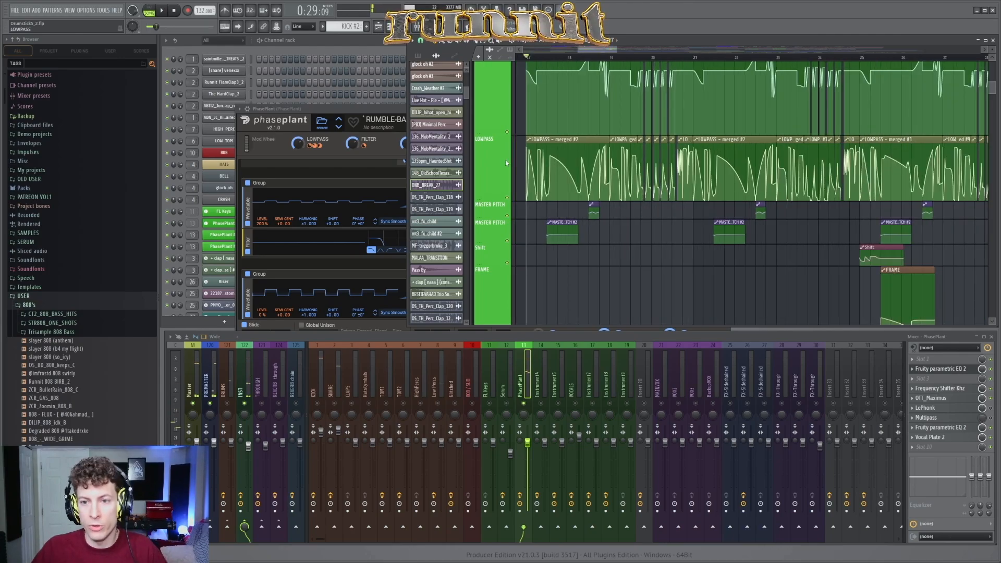
scroll(525, 161, up, 3)
click(402, 111)
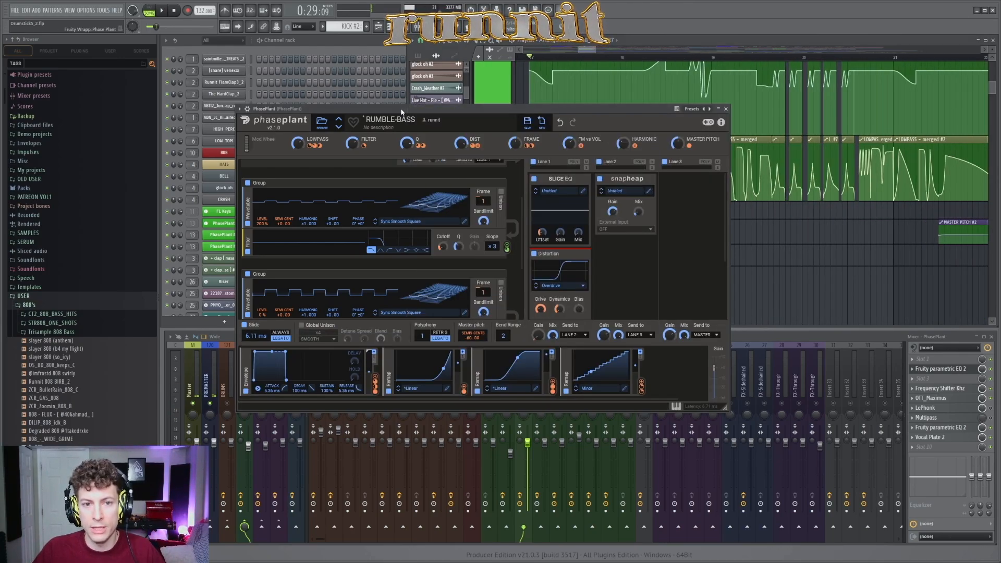
drag(402, 111, 377, 114)
click(701, 111)
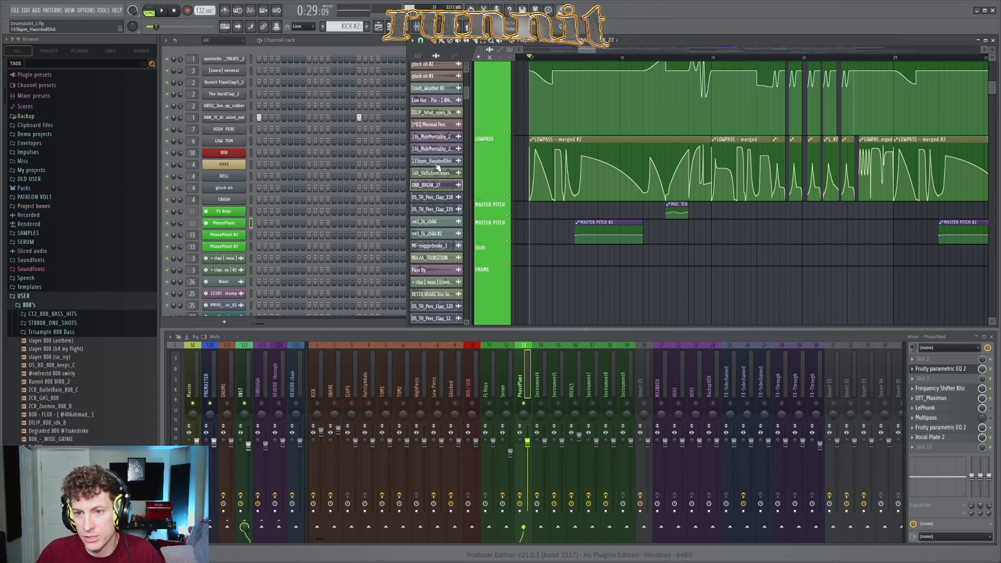
Step: Vary the tension of the wave segment in the LOWPASS - merged clip just before bar 21 and audition it
scroll(748, 180, up, 2)
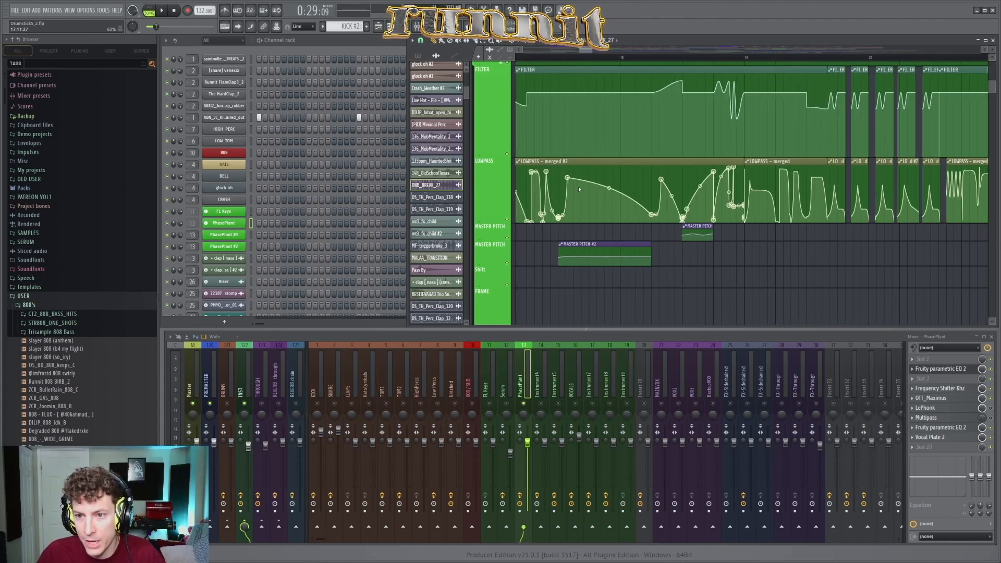
scroll(579, 189, up, 4)
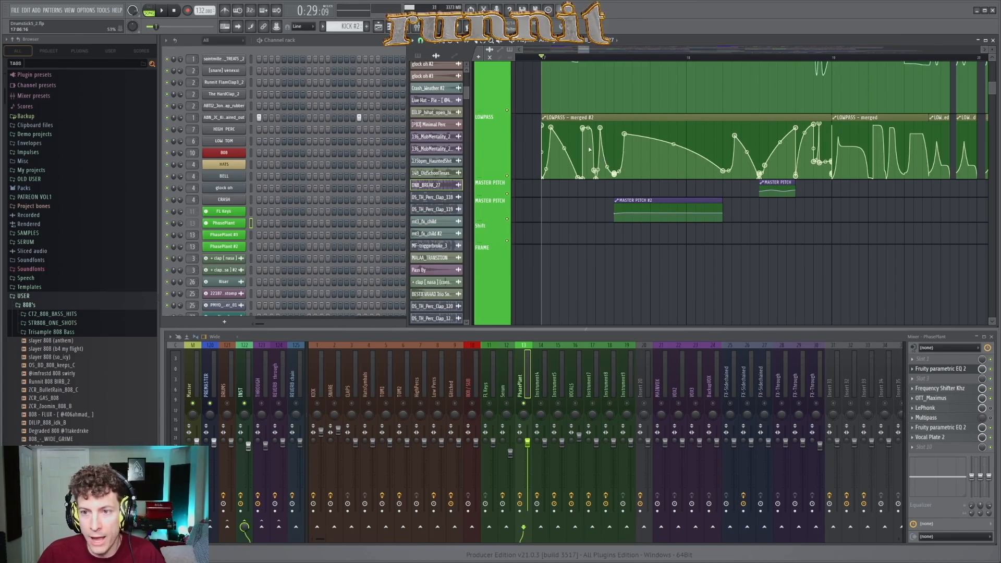
scroll(570, 150, right, 6)
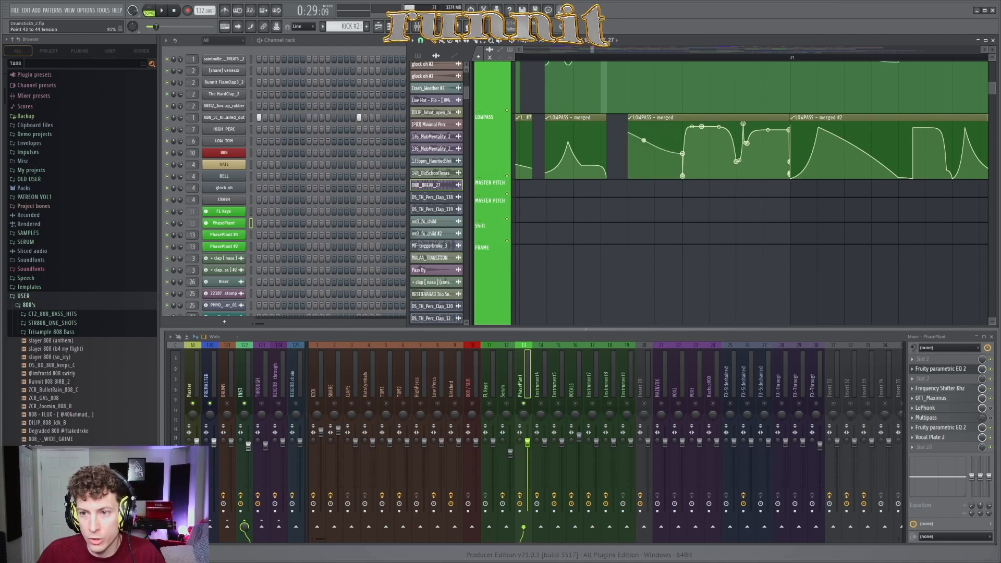
drag(643, 140, 643, 154)
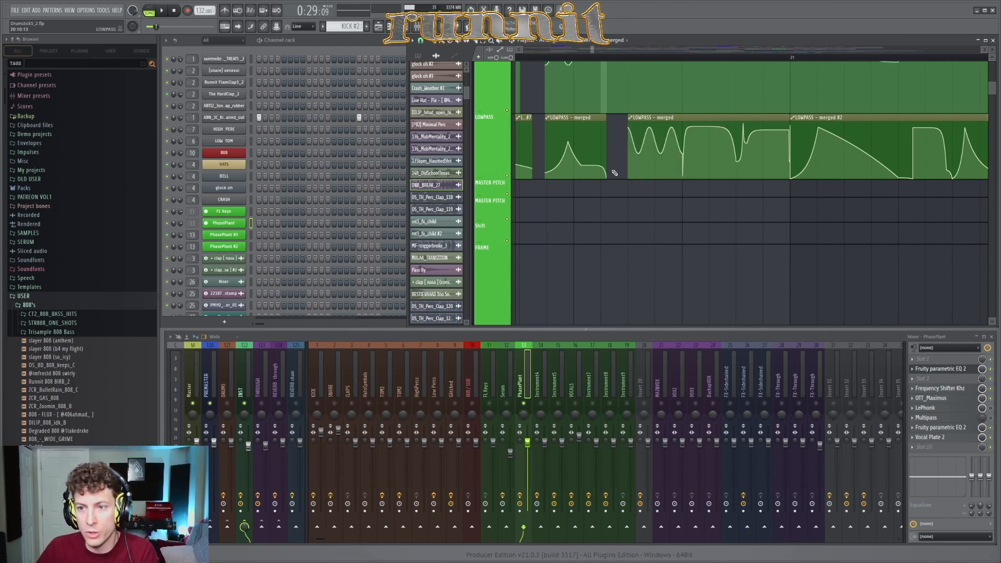
drag(643, 155, 643, 157)
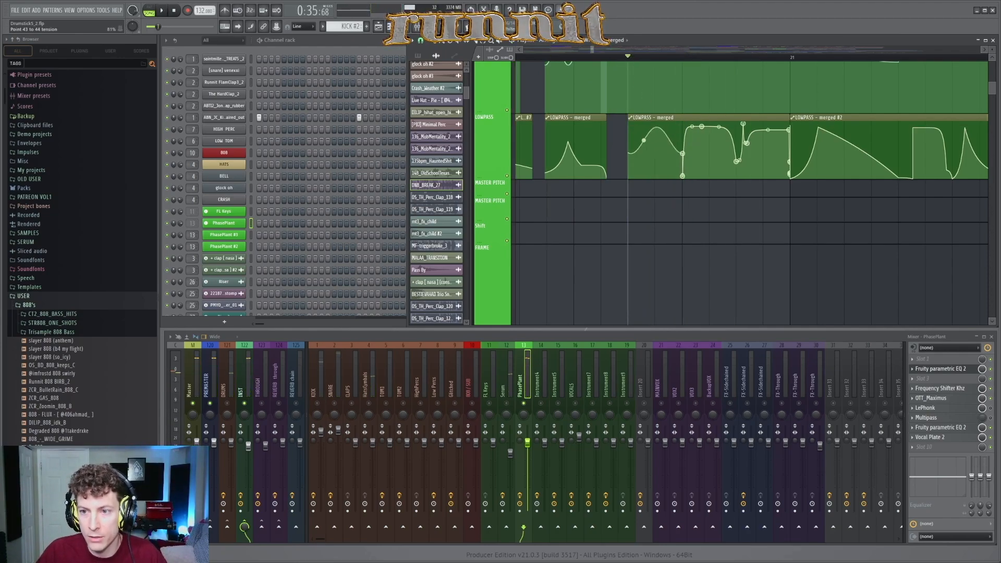
key(space)
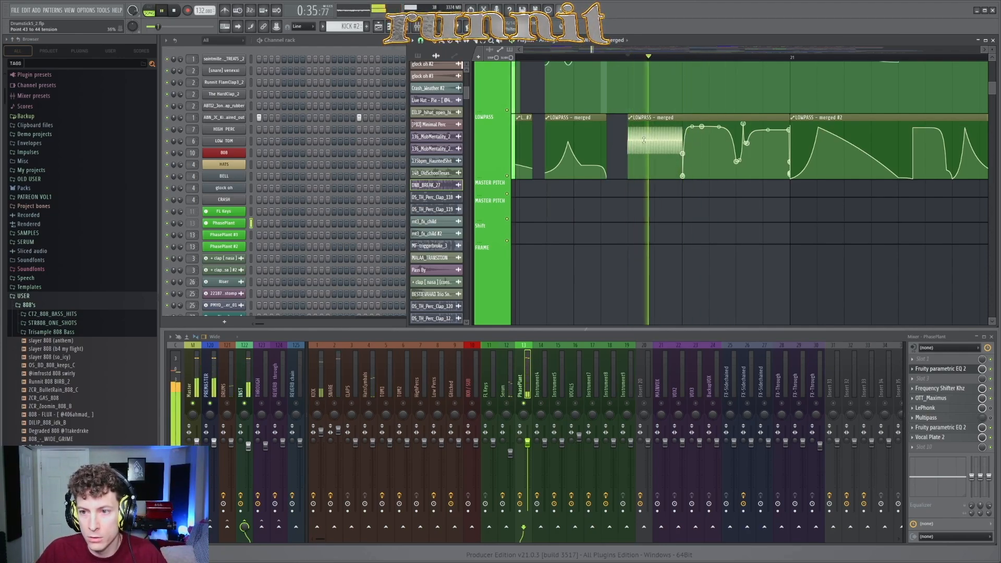
key(space)
Step: Audition the chopped FILTER and LOWPASS clips leading up to bar 21 and stop playback
scroll(644, 170, down, 6)
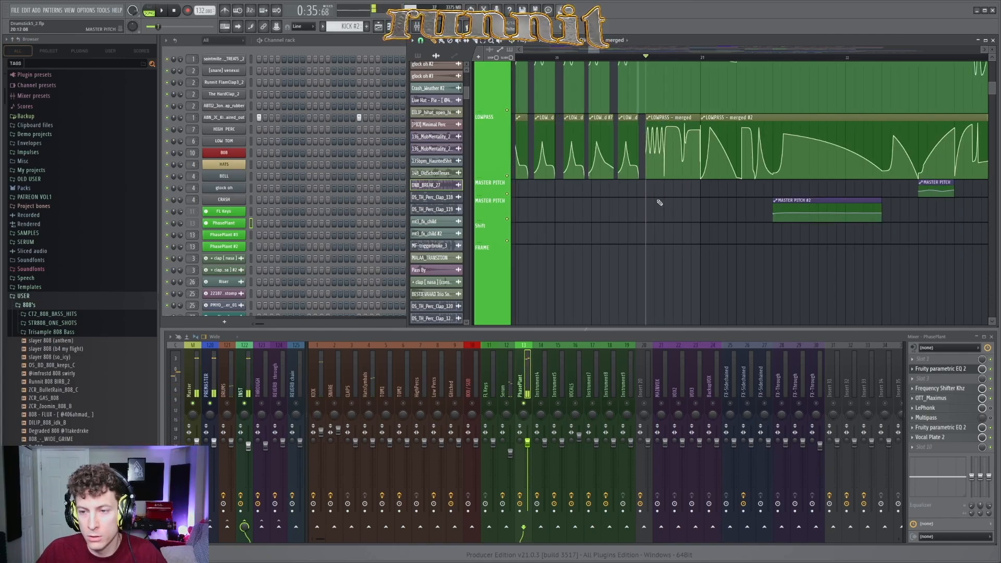
scroll(699, 196, down, 5)
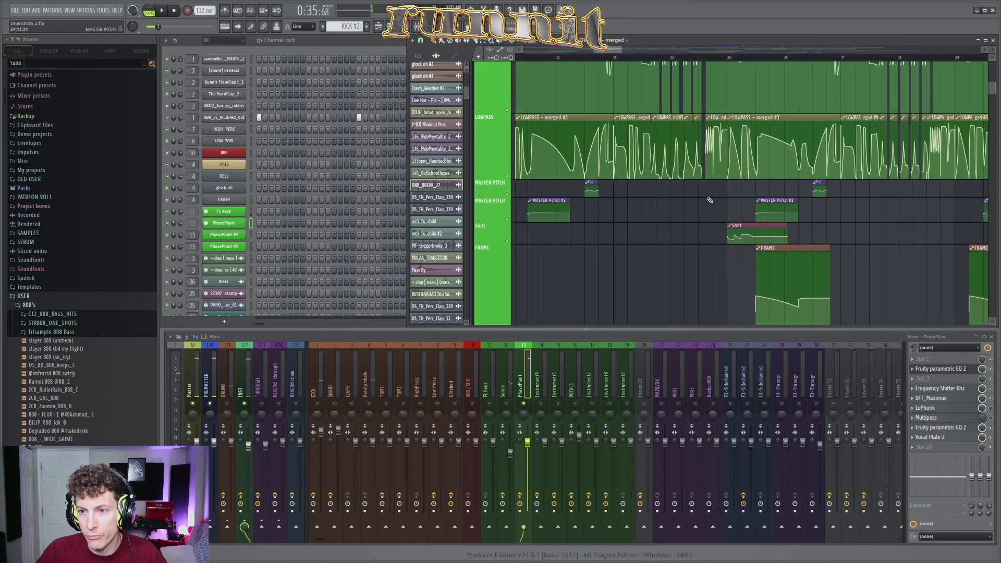
scroll(662, 185, up, 8)
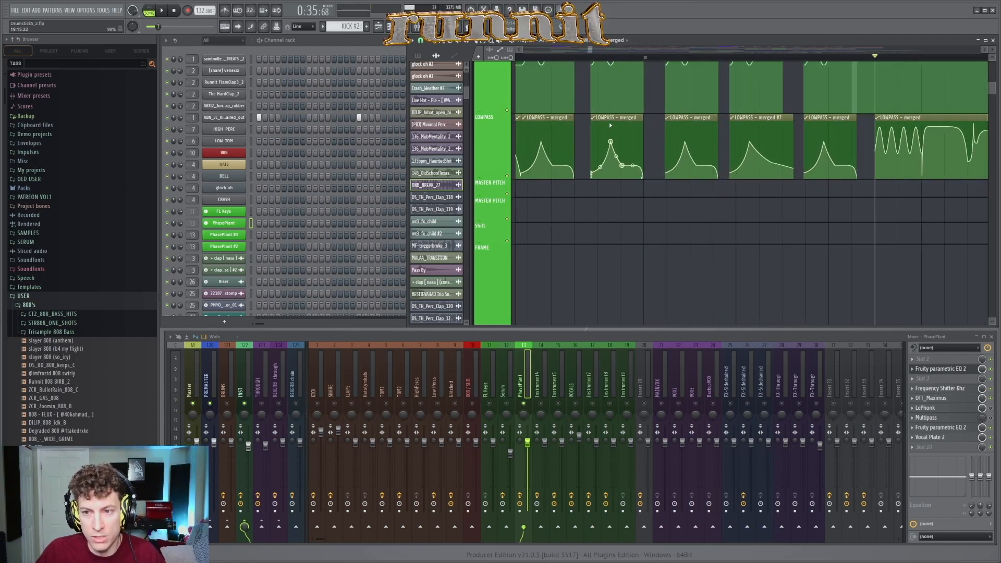
click(576, 58)
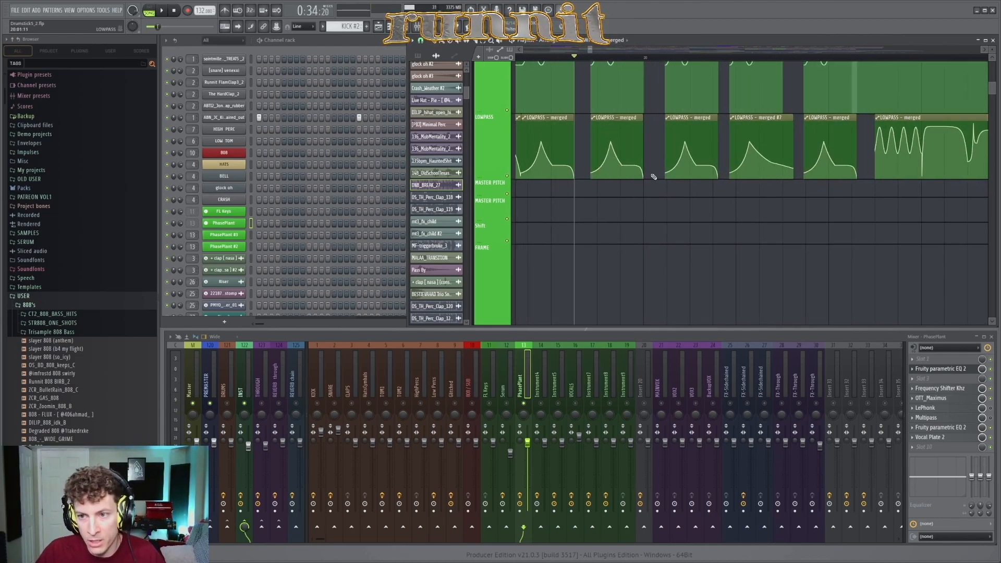
scroll(582, 138, up, 2)
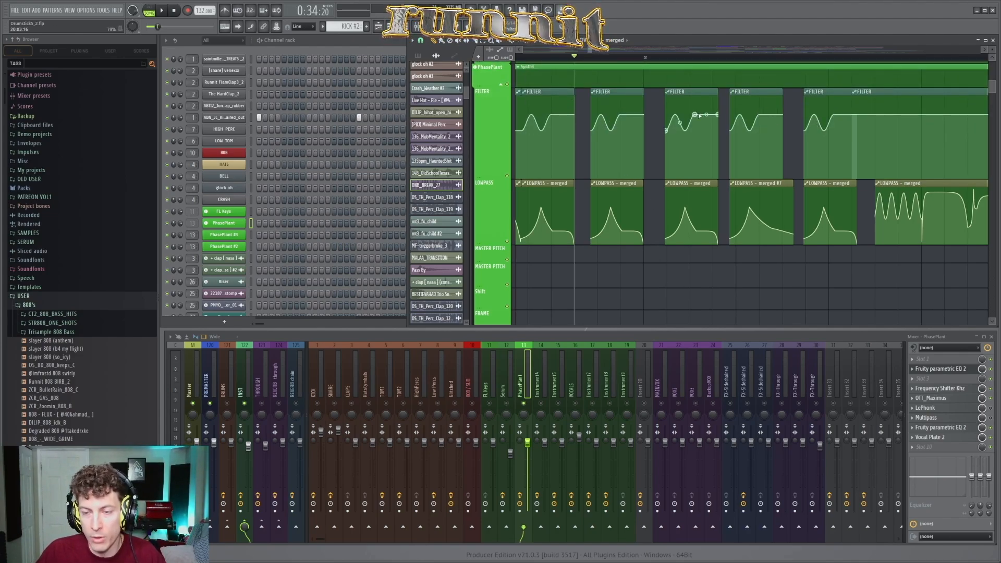
key(space)
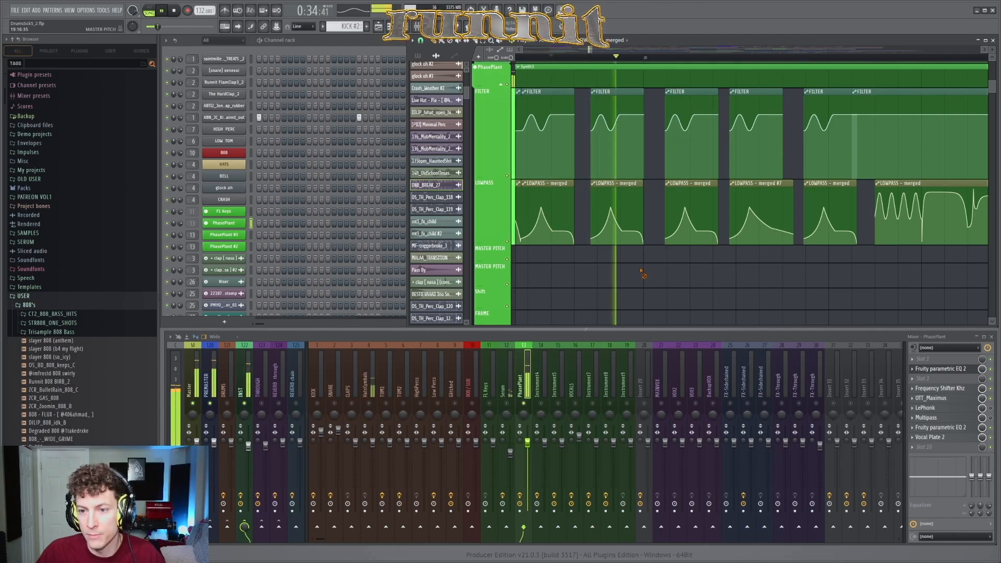
key(space)
Step: Examine the arrangement of the DRUMS and CLAPS tracks around bar 17 and beyond
scroll(705, 272, down, 5)
scroll(704, 271, down, 5)
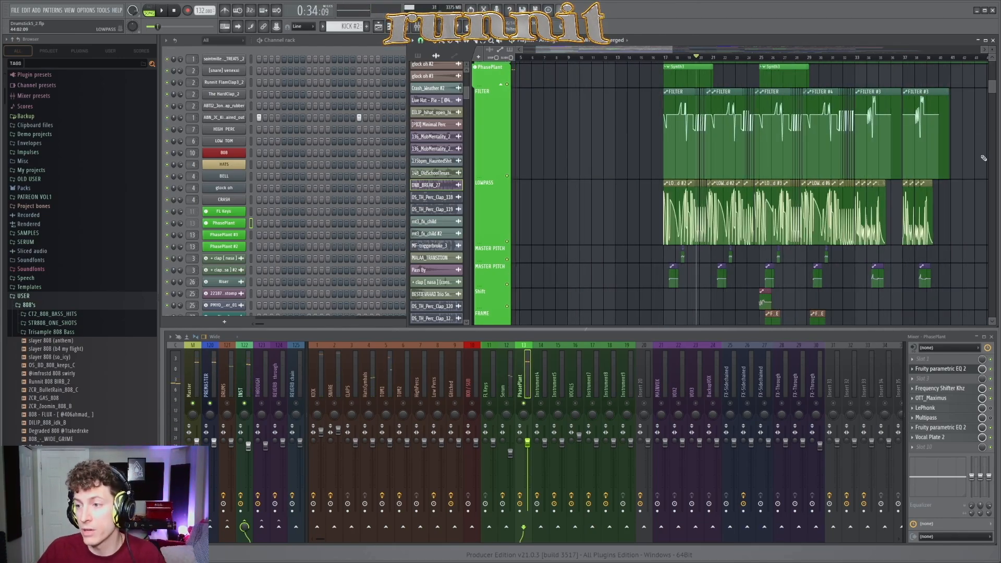
scroll(990, 93, down, 6)
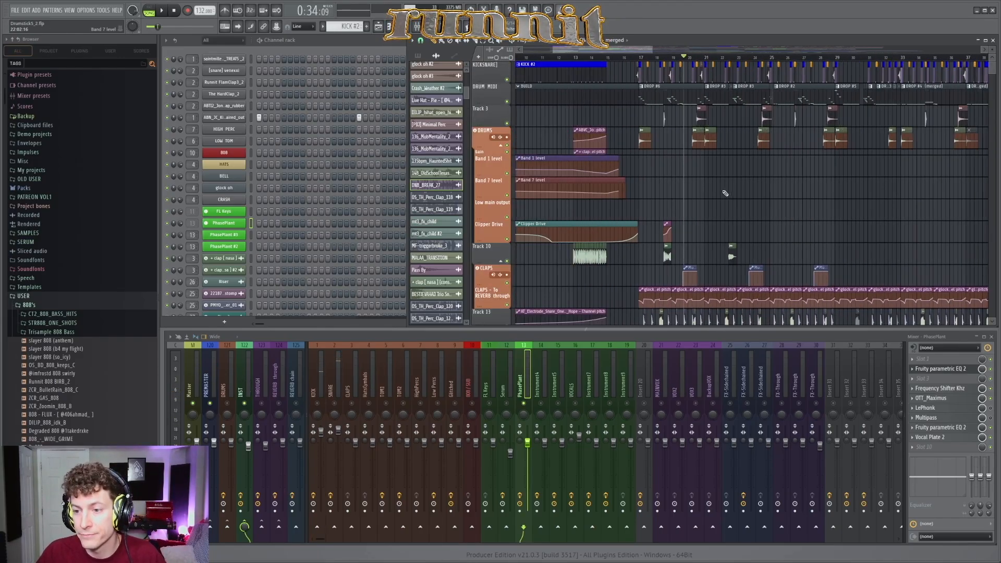